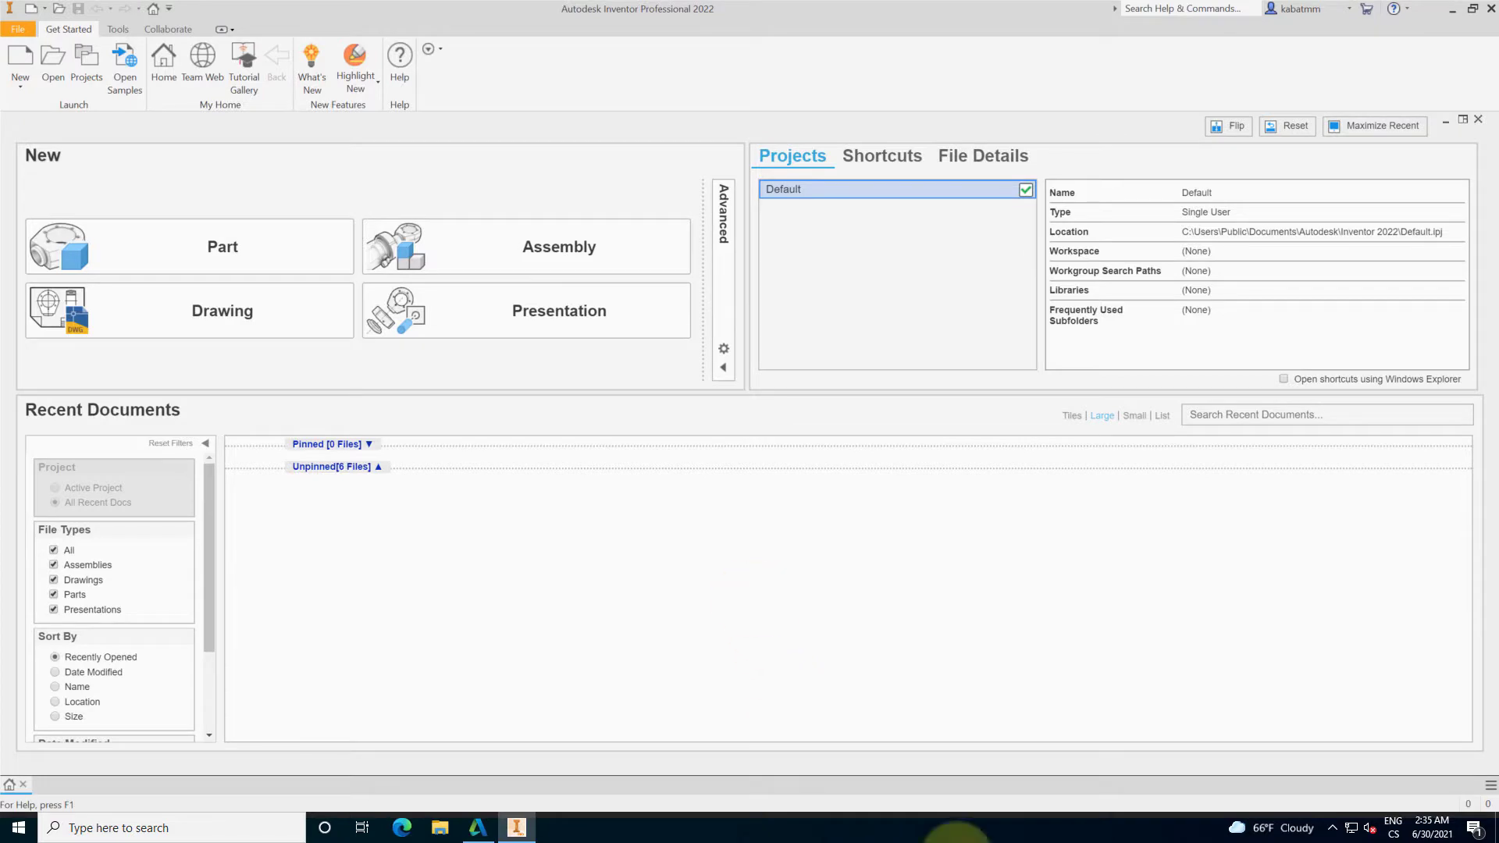
- Try to open the VBA editor with Alt+F11, which brings up the notice that VBA is not installed
key("alt+F11")
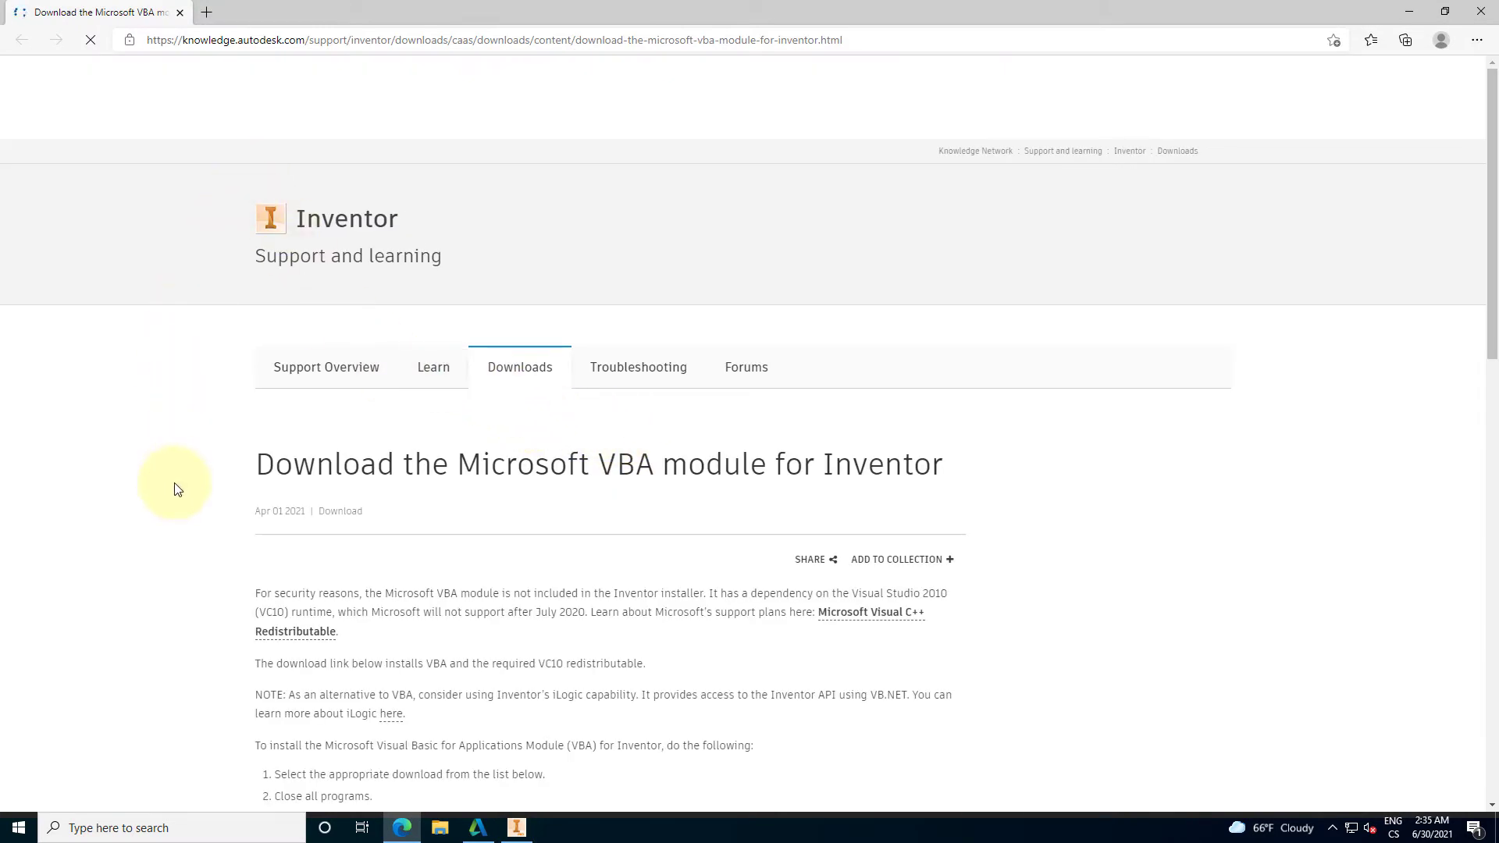
- Highlight the sentence explaining VBA's exclusion from Inventor, then scroll down the download page
left_click_drag(255, 592, 714, 599)
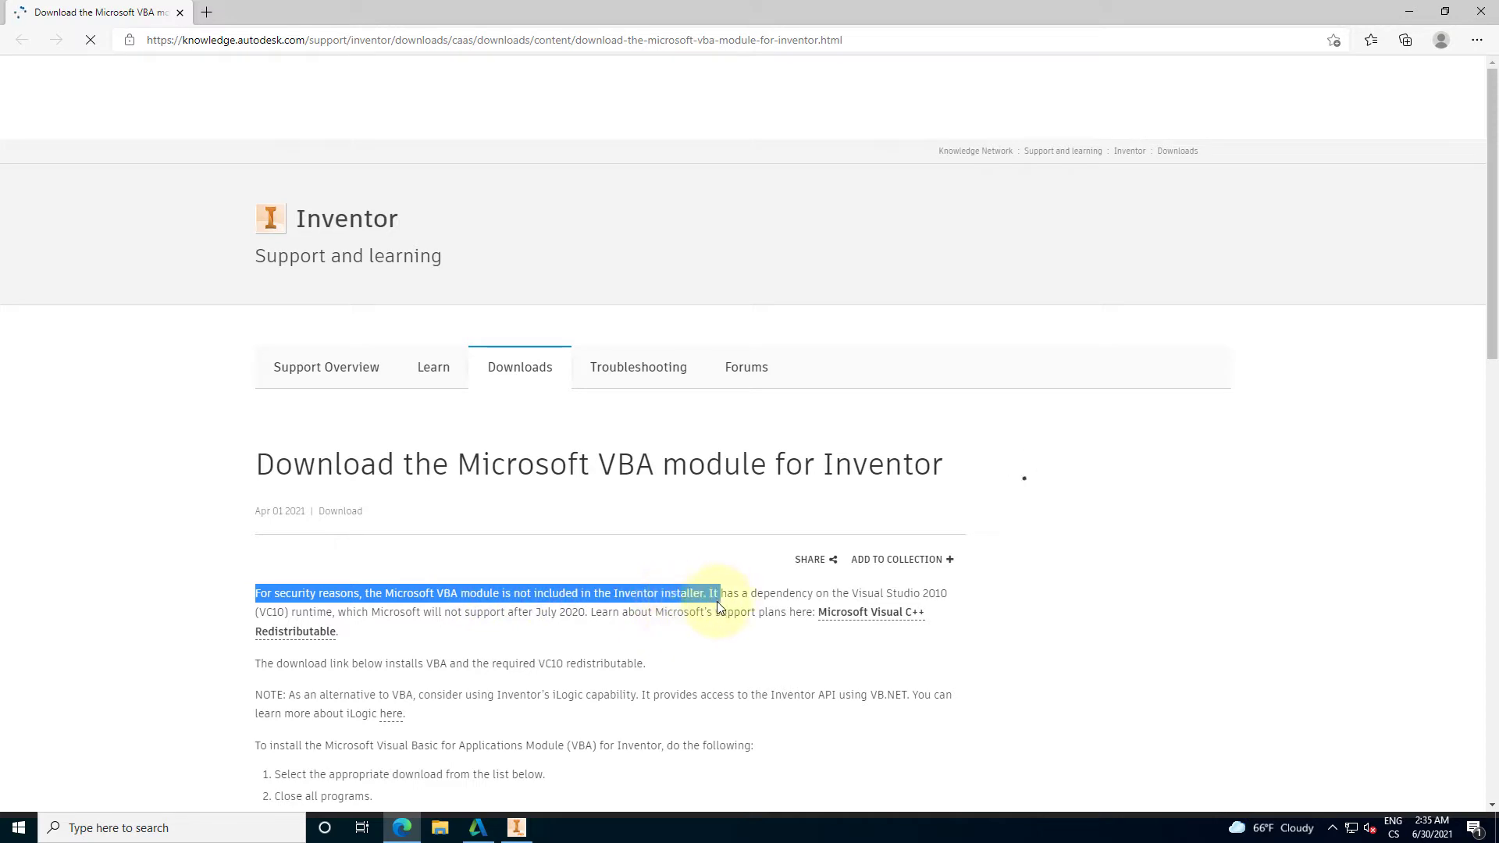
left_click(763, 592)
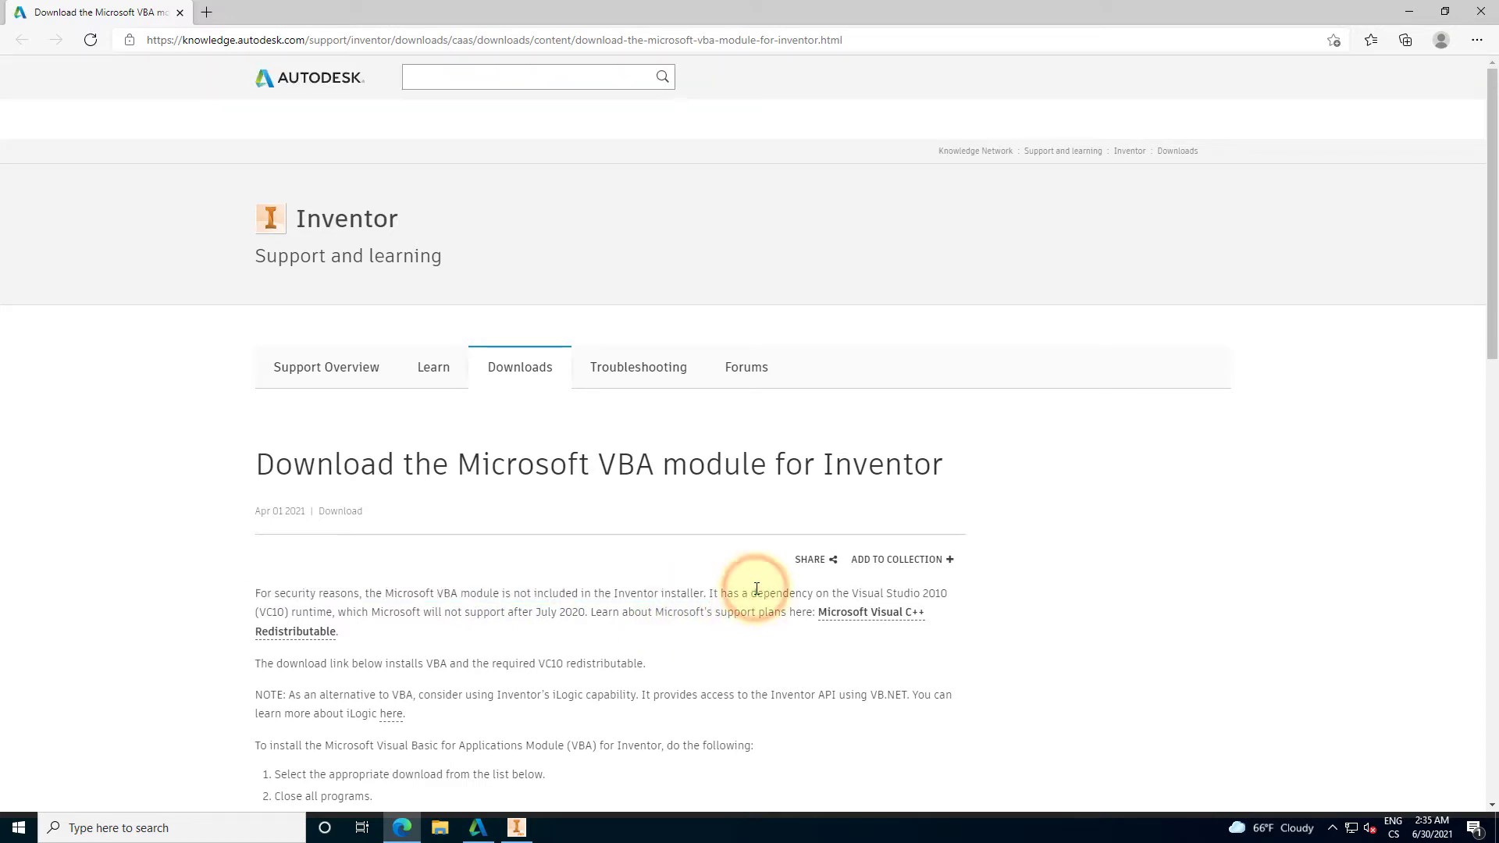
scroll(681, 648, "down", 3)
scroll(687, 639, "down", 2)
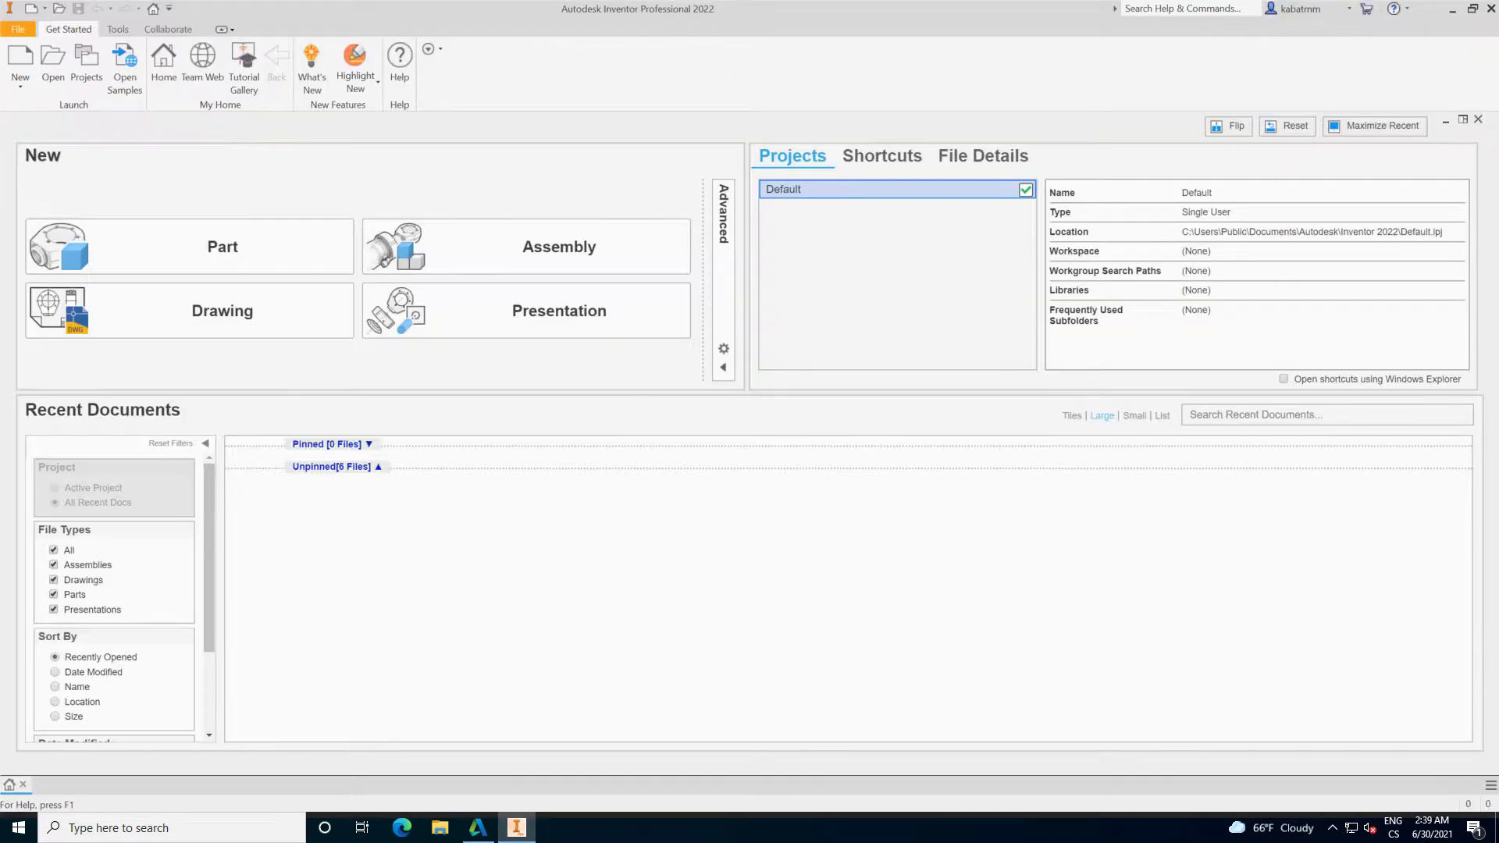
- Start a new part, add the iLogic Log panel to the browser and widen it
left_click(221, 264)
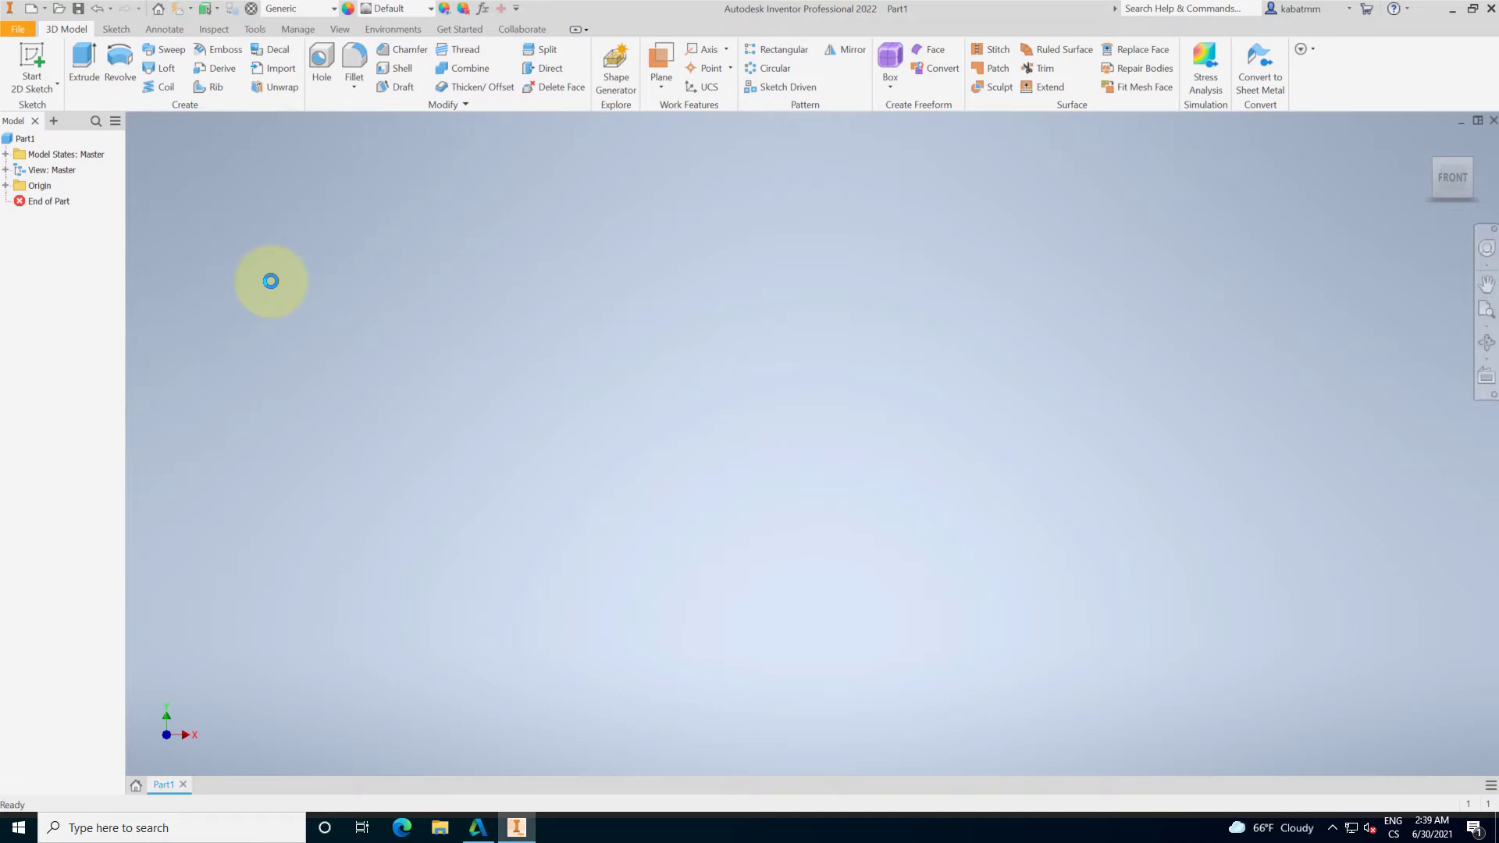
left_click(51, 121)
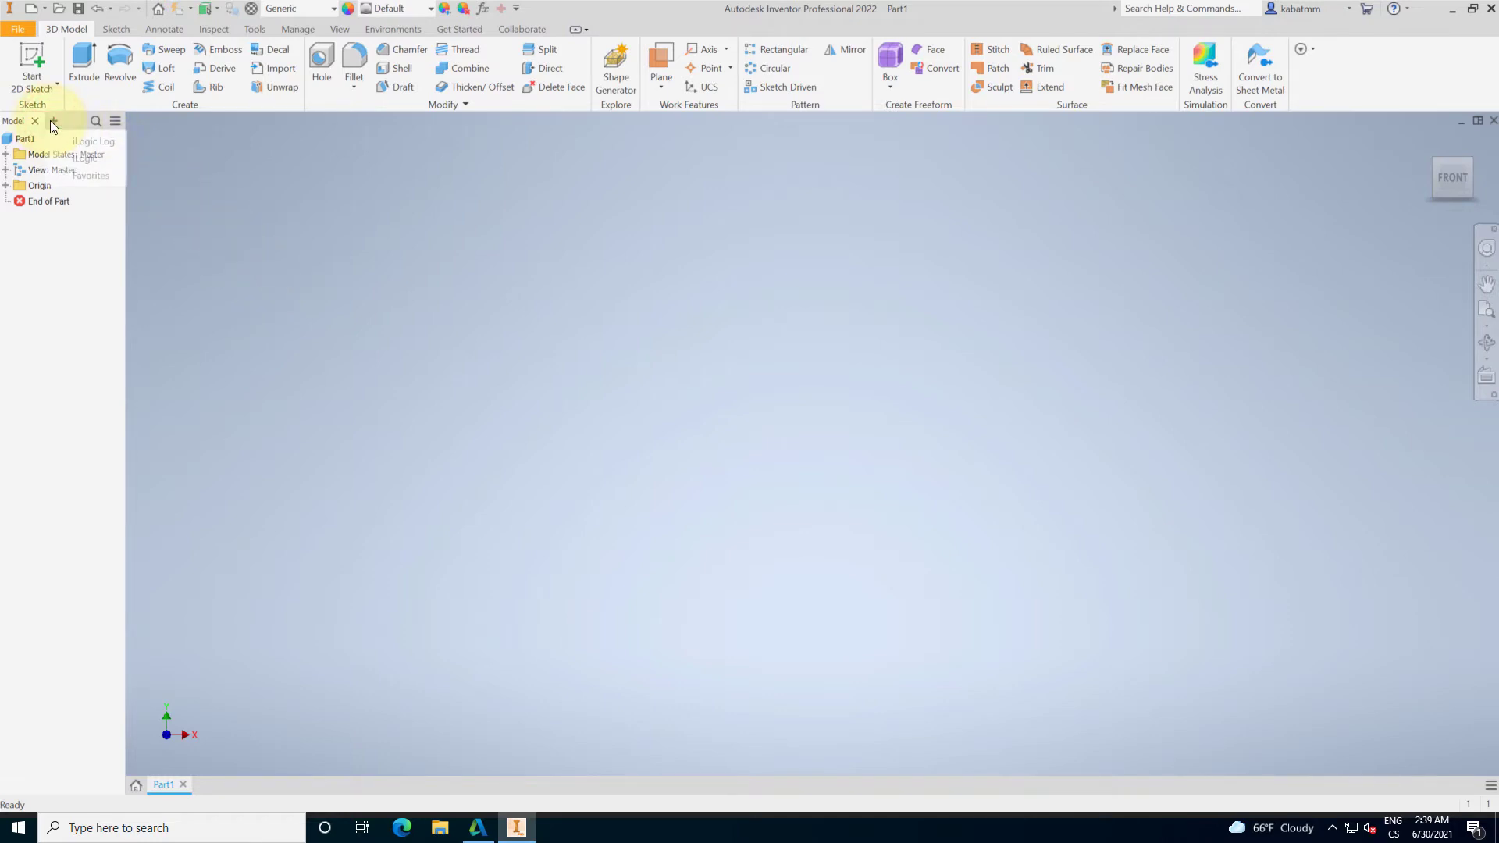
left_click(86, 141)
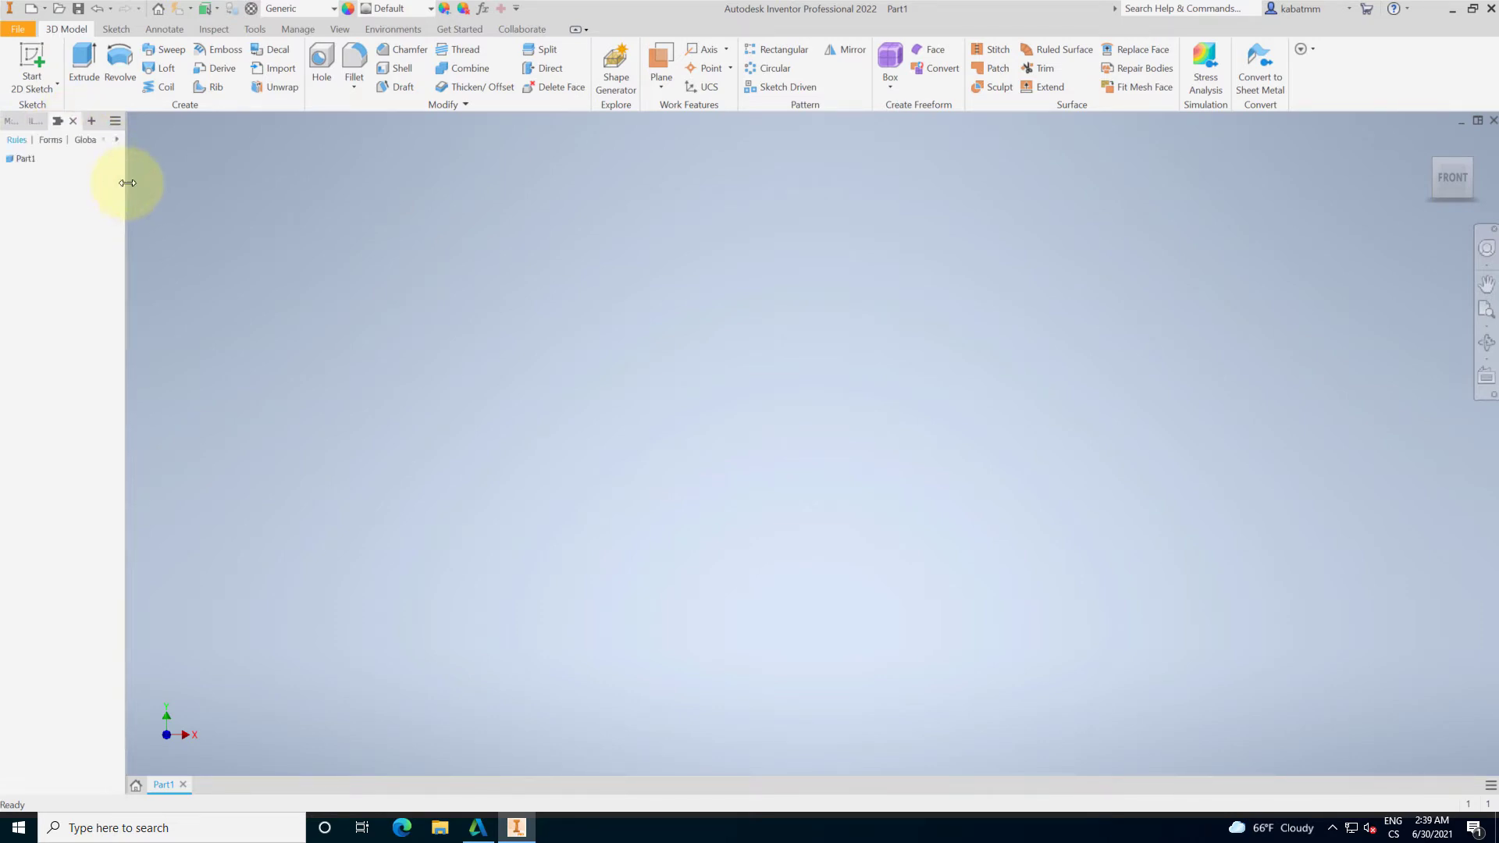
left_click_drag(125, 186, 268, 187)
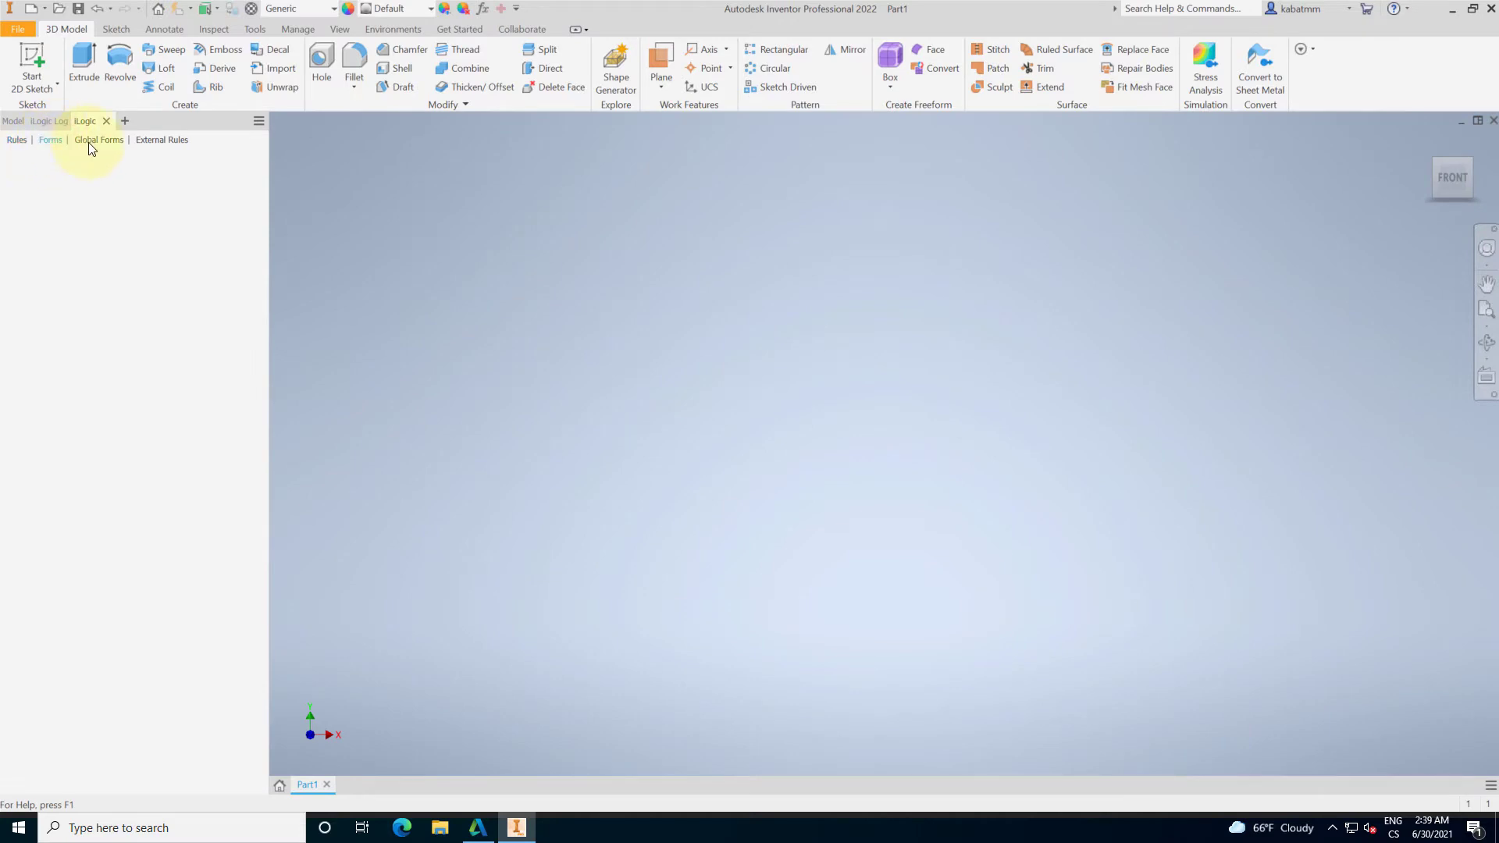
- Create an empty iLogic rule named Rule0 for Part1 and close the rule editor
left_click(156, 141)
left_click(21, 145)
left_click(573, 334)
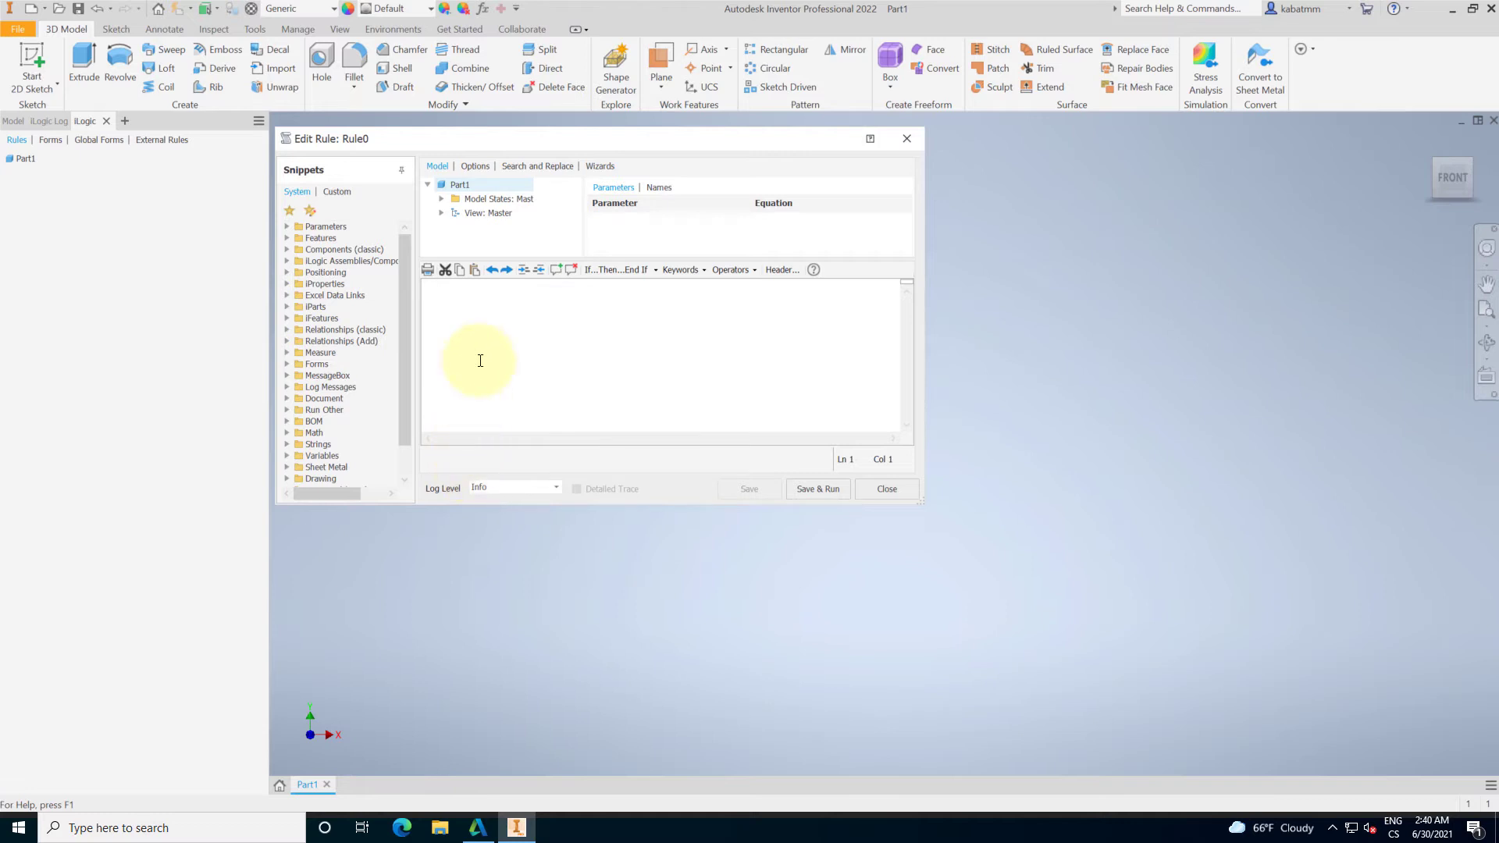
left_click(478, 306)
left_click(882, 490)
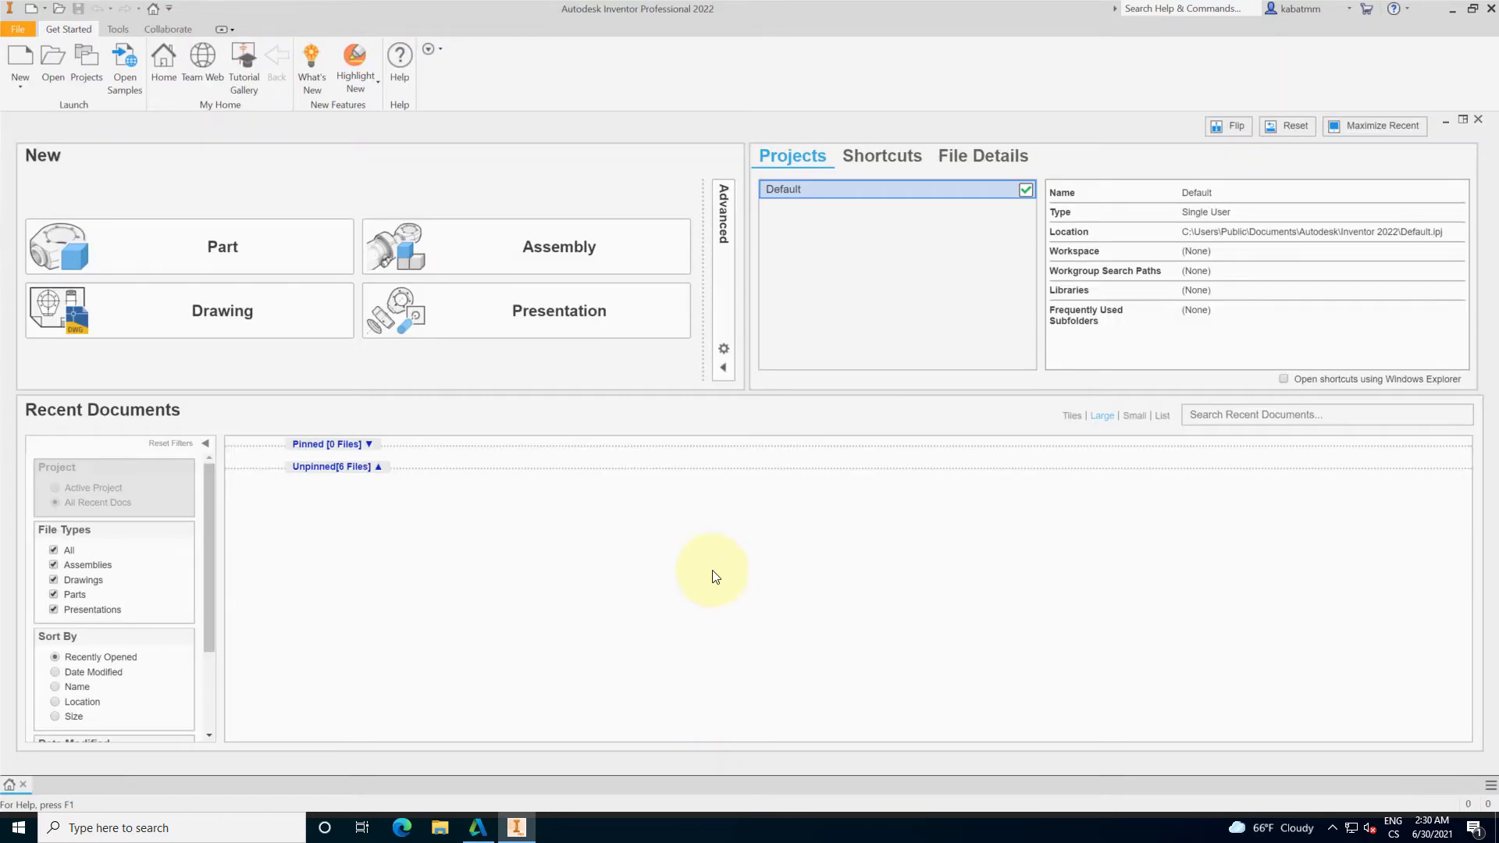
- Browse to C:\Users\Public\Public Documents\Autodesk\Inventor 2022\SDK in File Explorer
key("super+e")
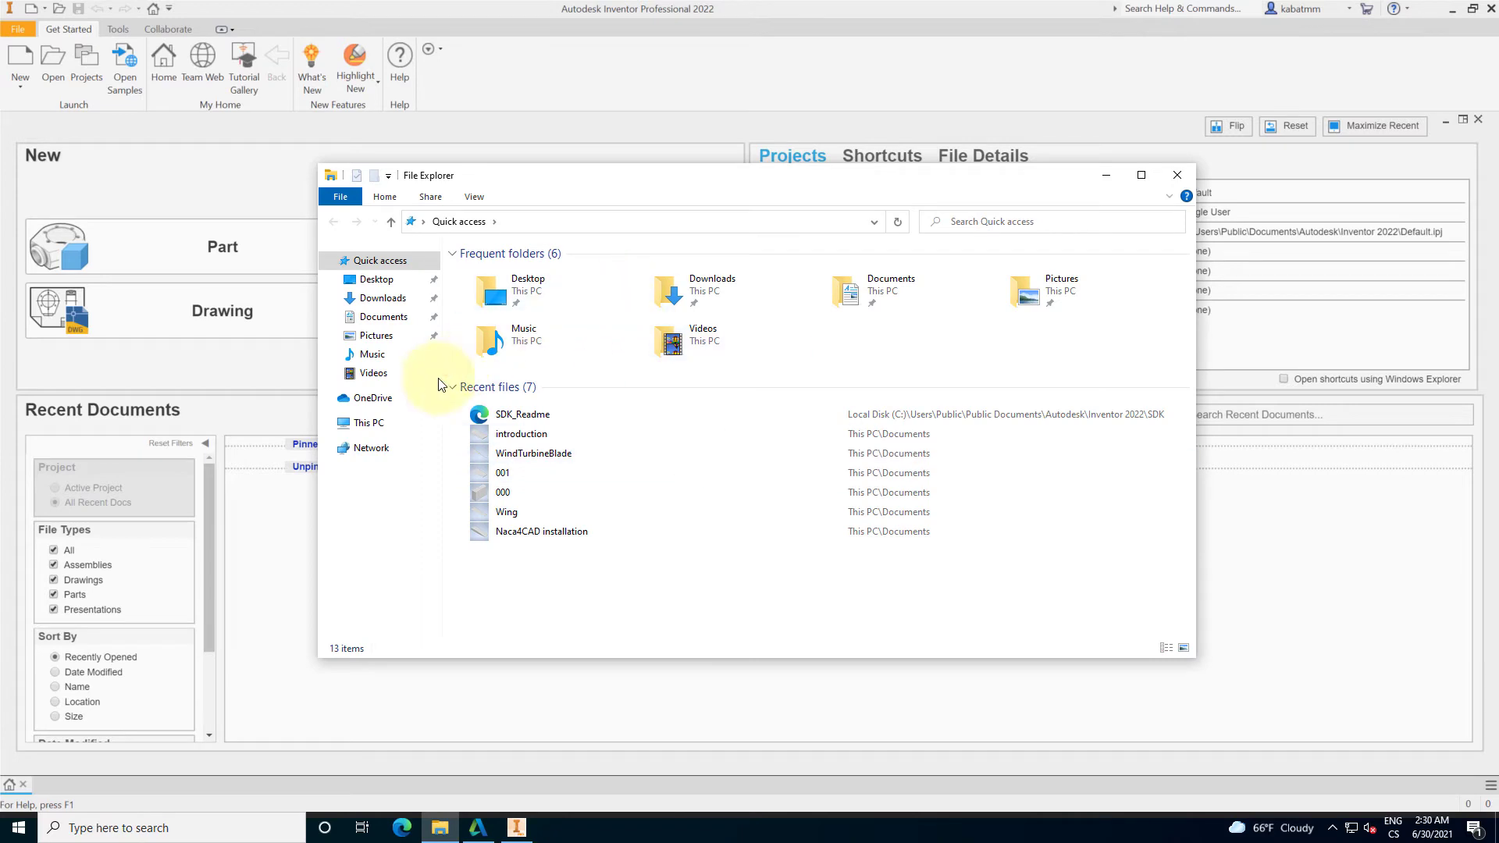
left_click(373, 423)
double_click(540, 458)
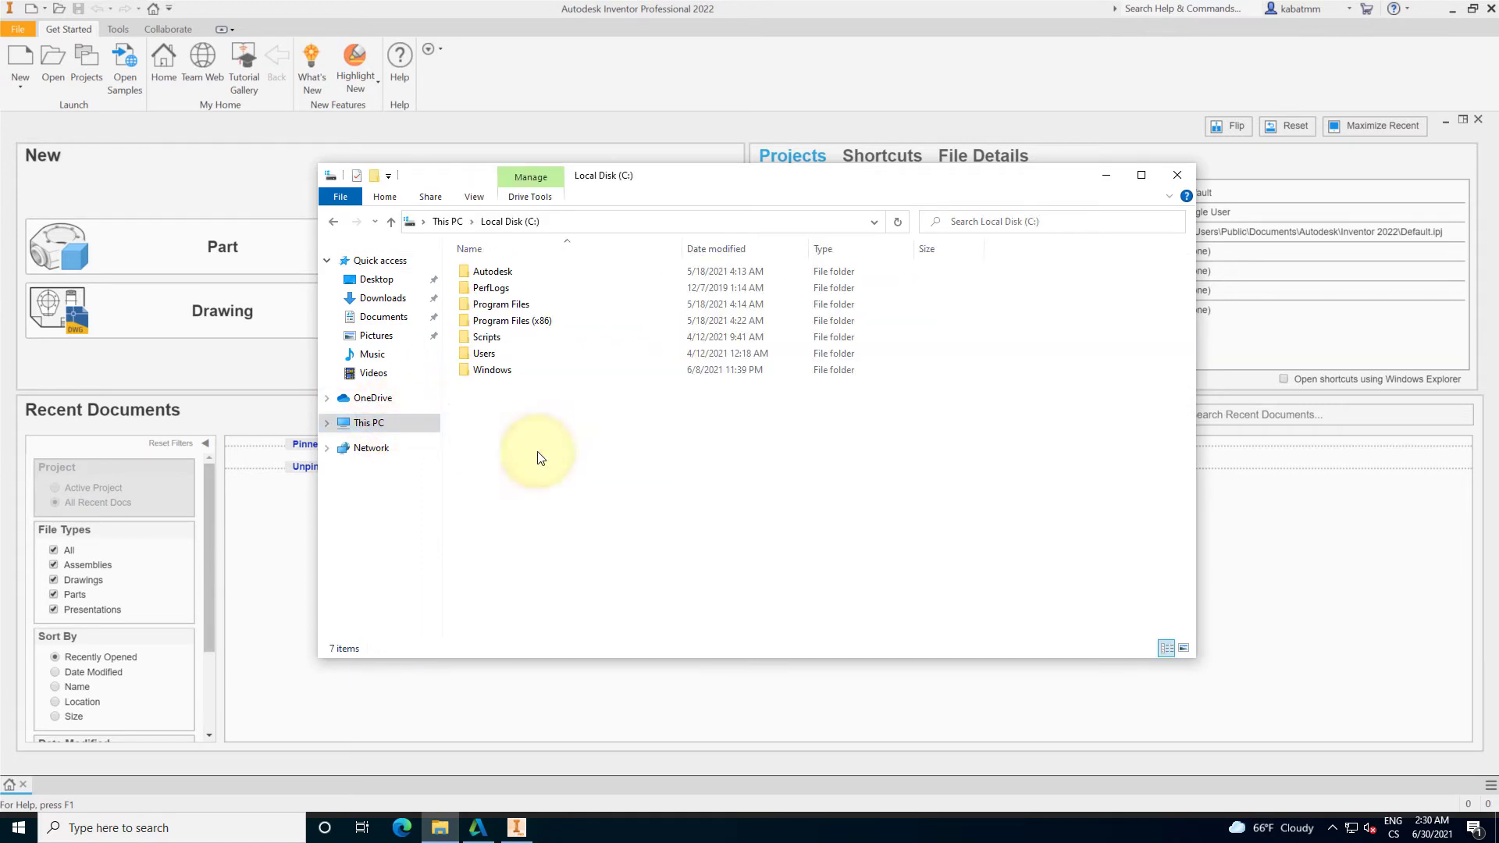
double_click(500, 352)
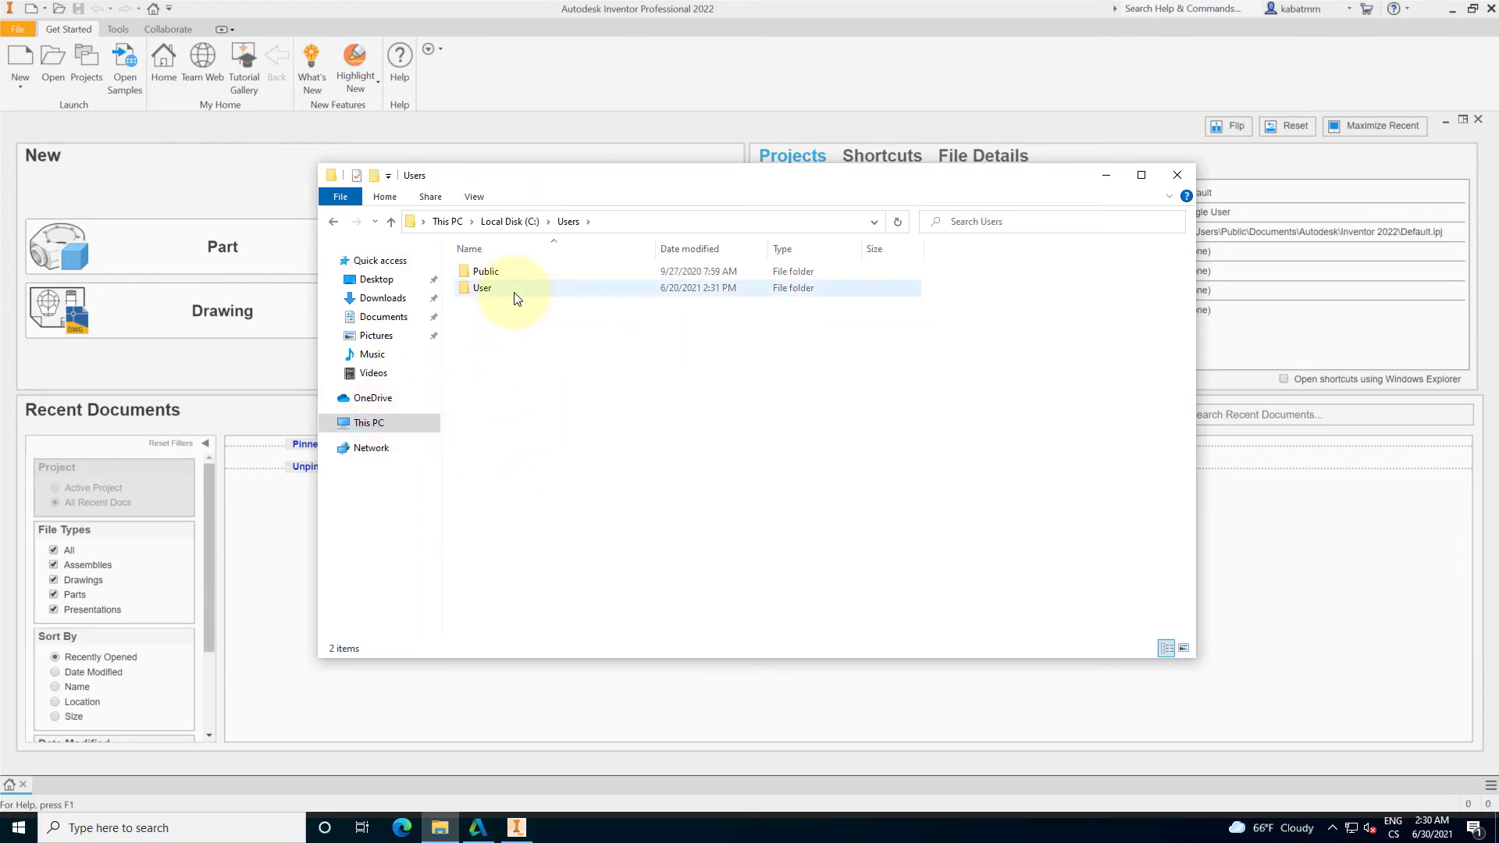
double_click(506, 272)
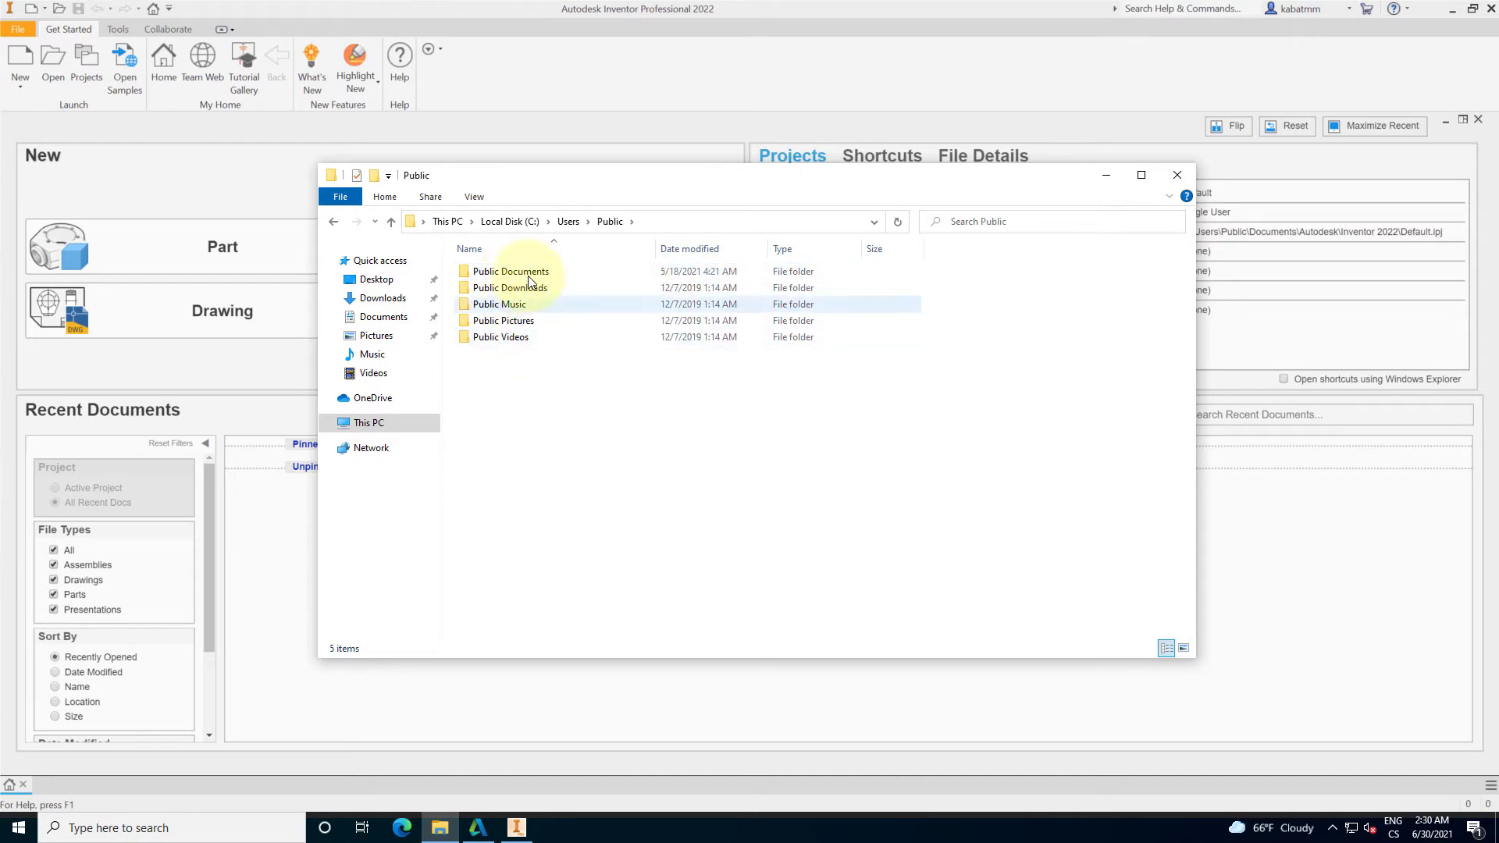
double_click(521, 271)
double_click(527, 295)
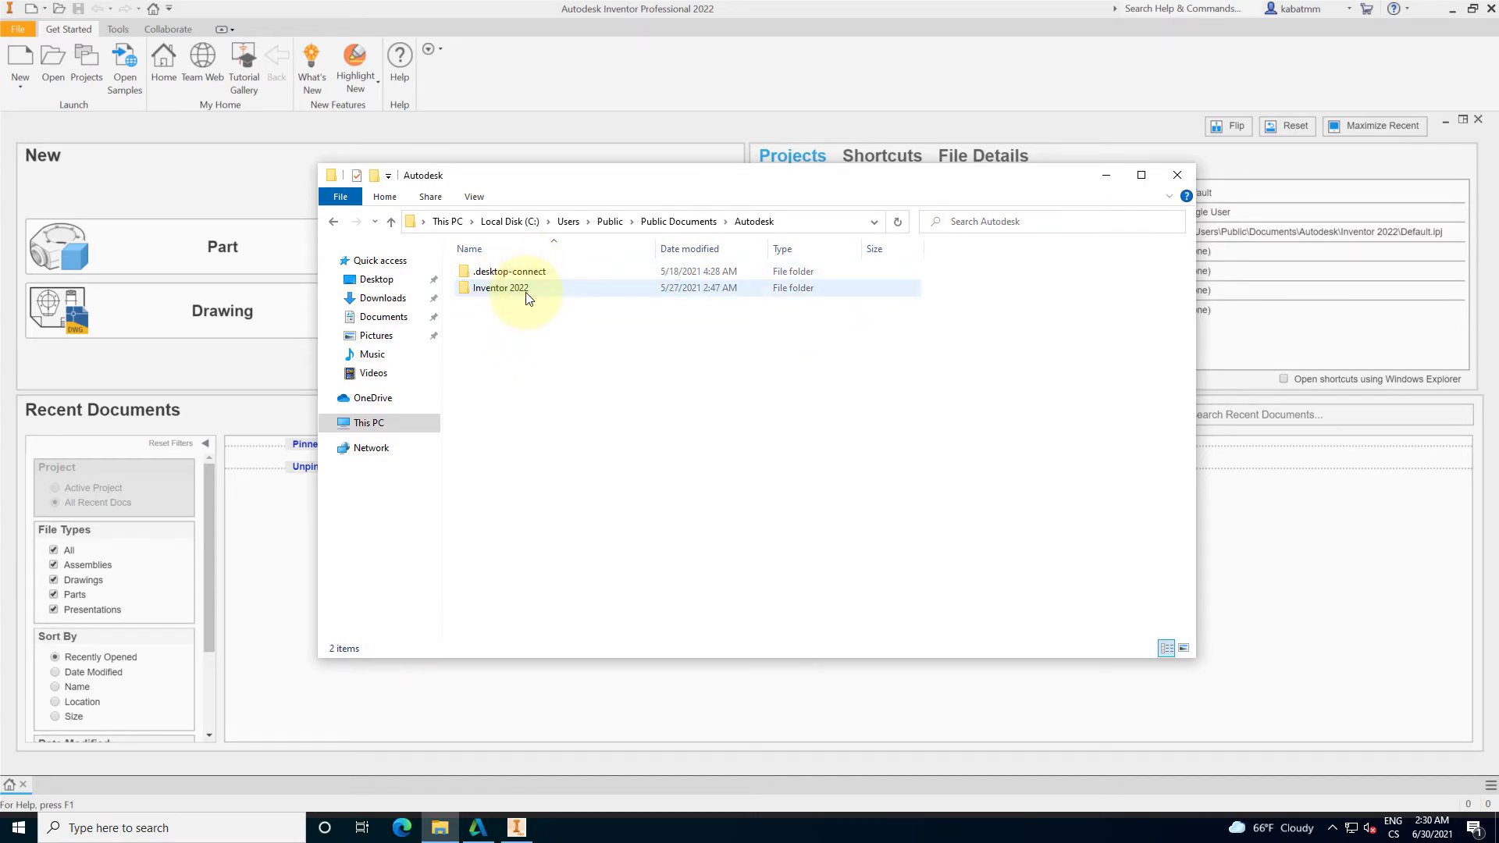
double_click(528, 291)
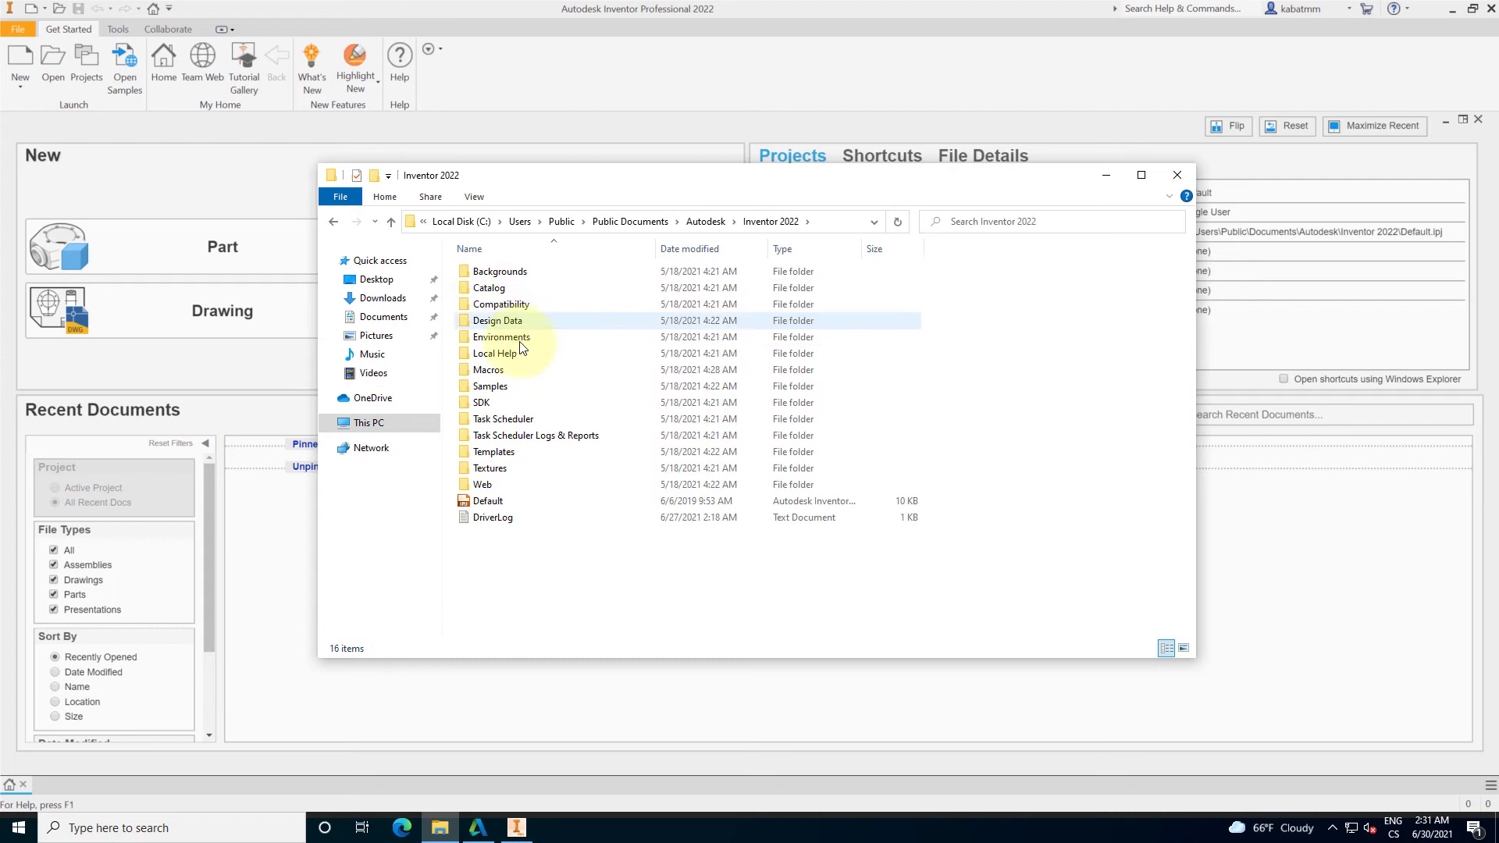
double_click(484, 403)
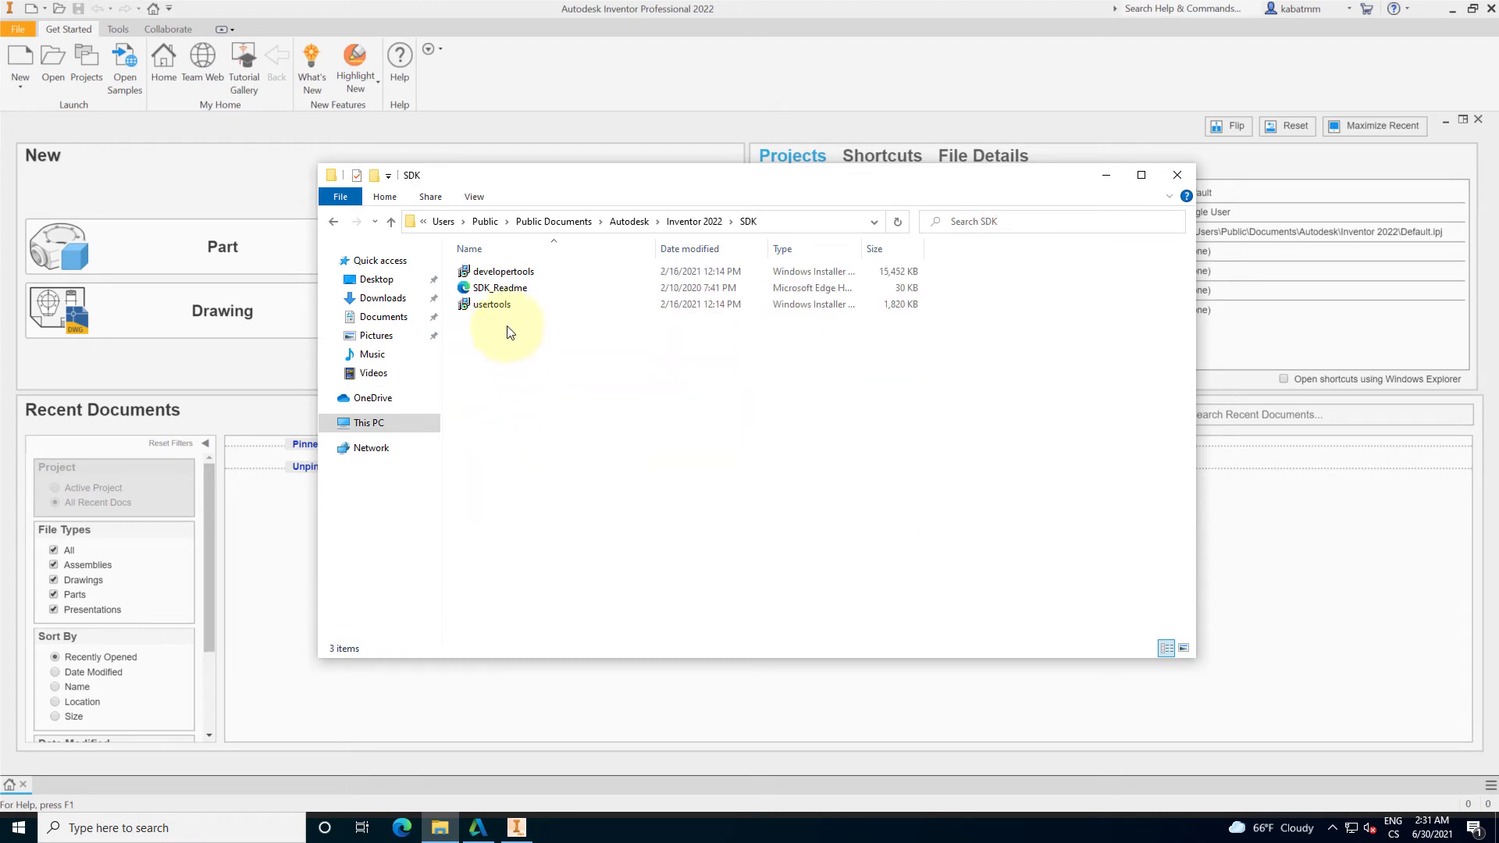
- Open SDK_Readme in the browser, read it, and close it
left_click(516, 292)
double_click(517, 290)
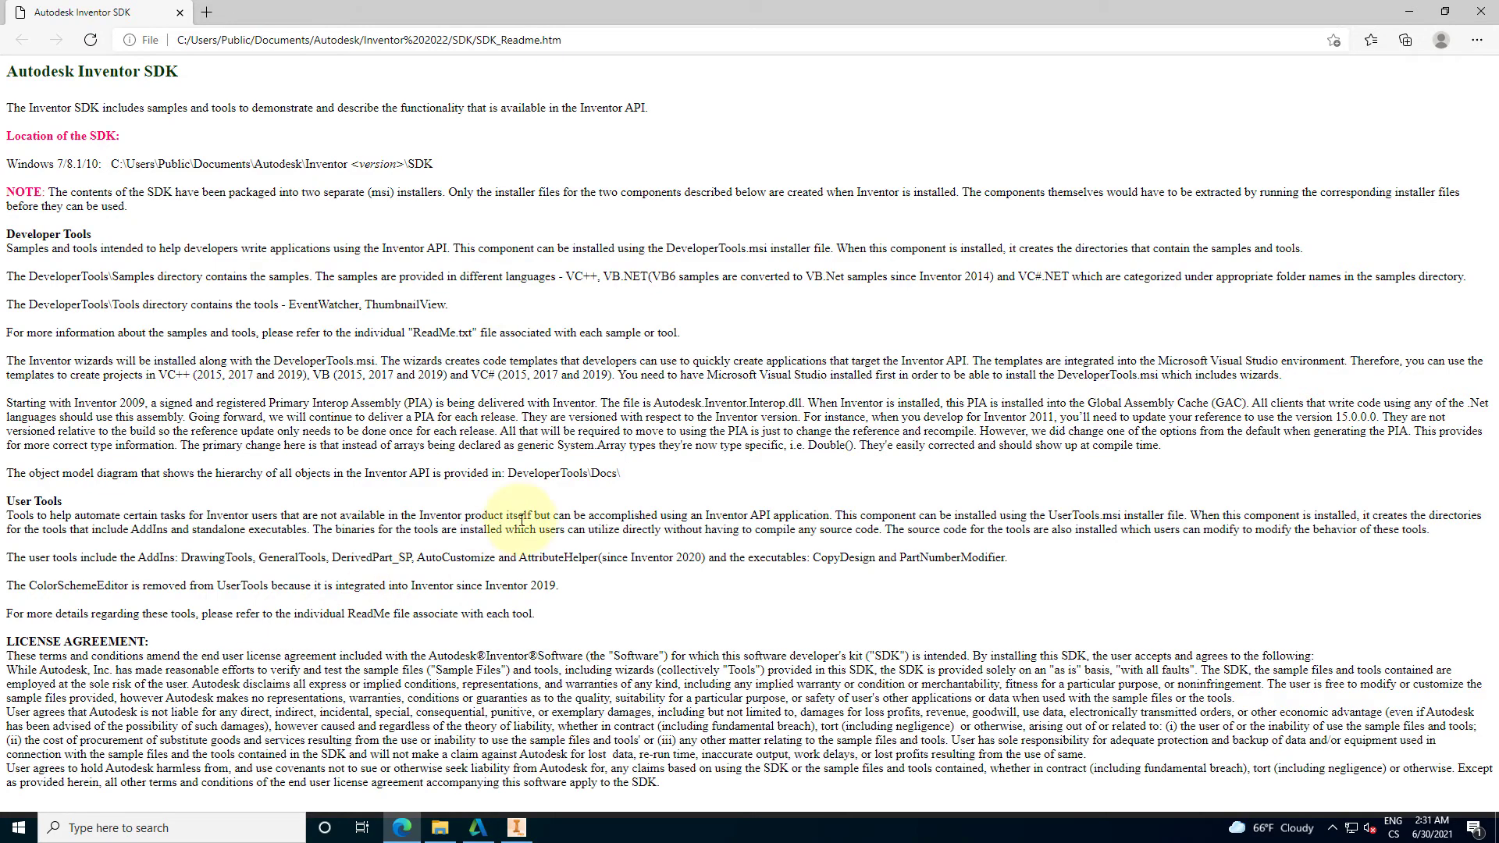
key("alt+F4")
- Install the Inventor 2022 Developer Tools into the default SDK folder, accepting the licence
double_click(525, 274)
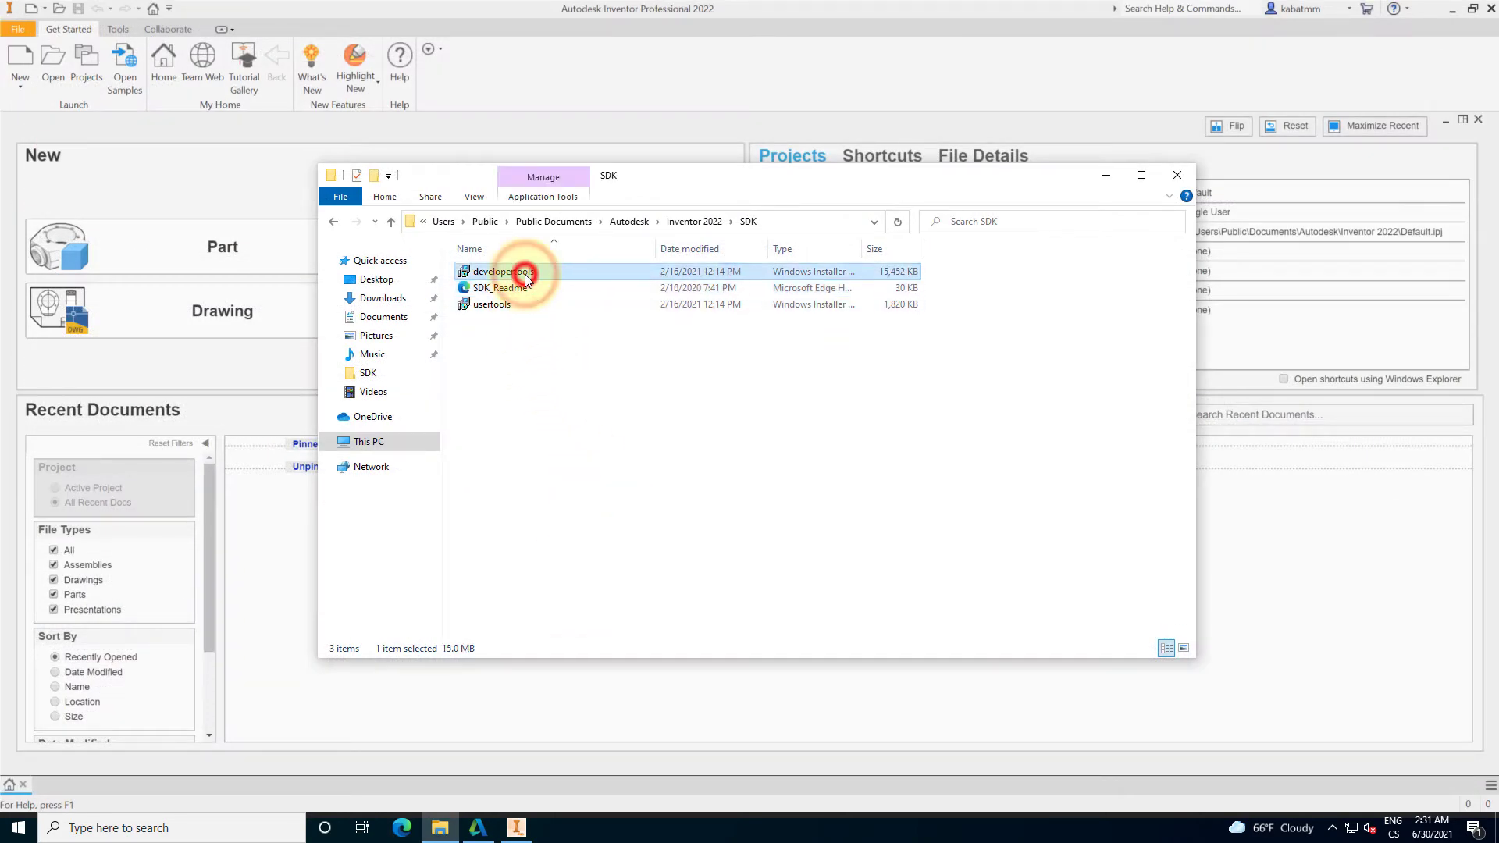
left_click(830, 536)
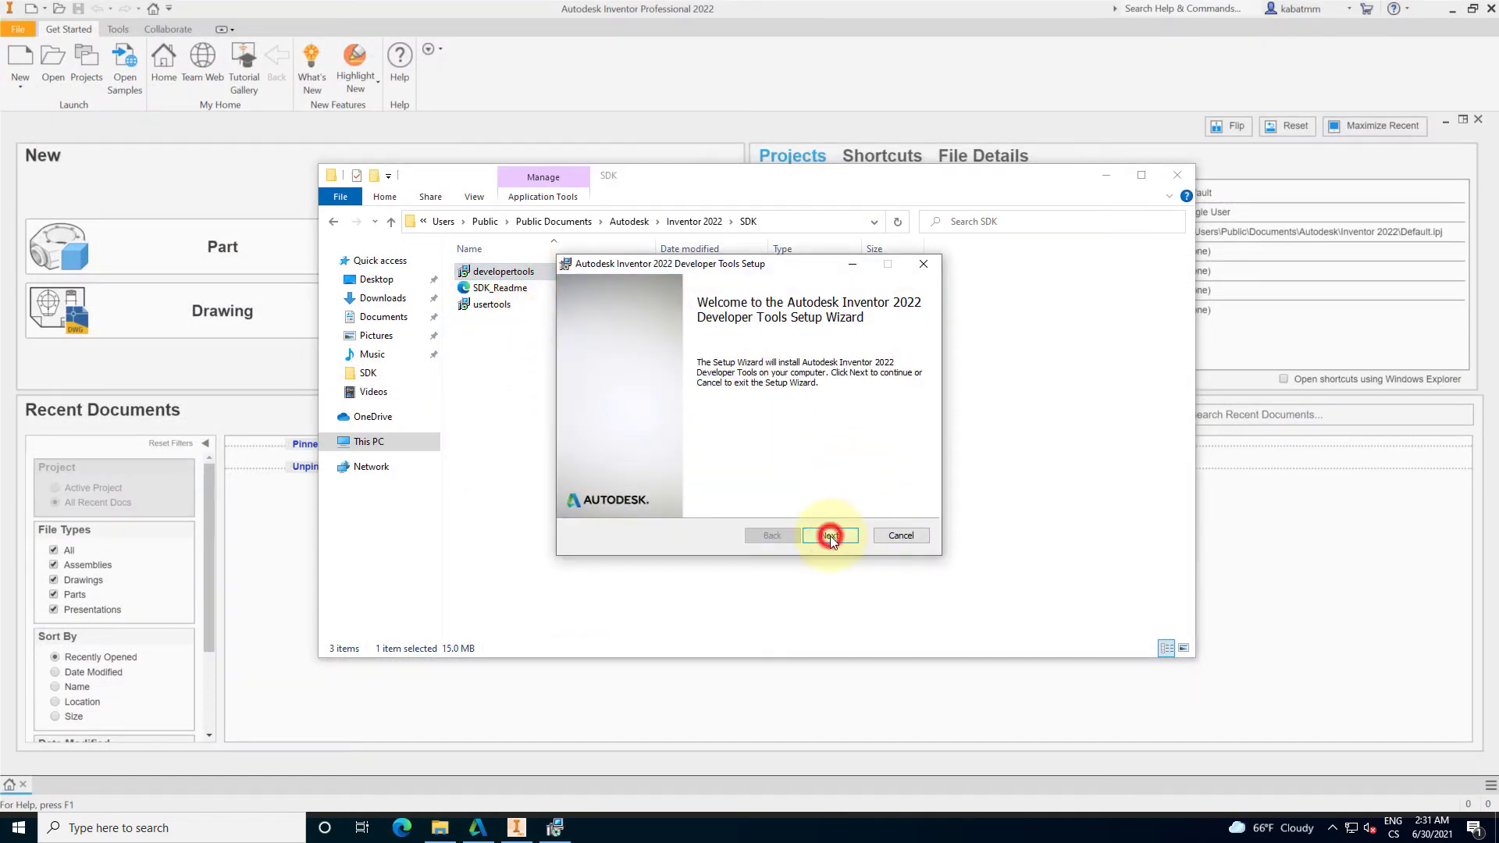
left_click(713, 501)
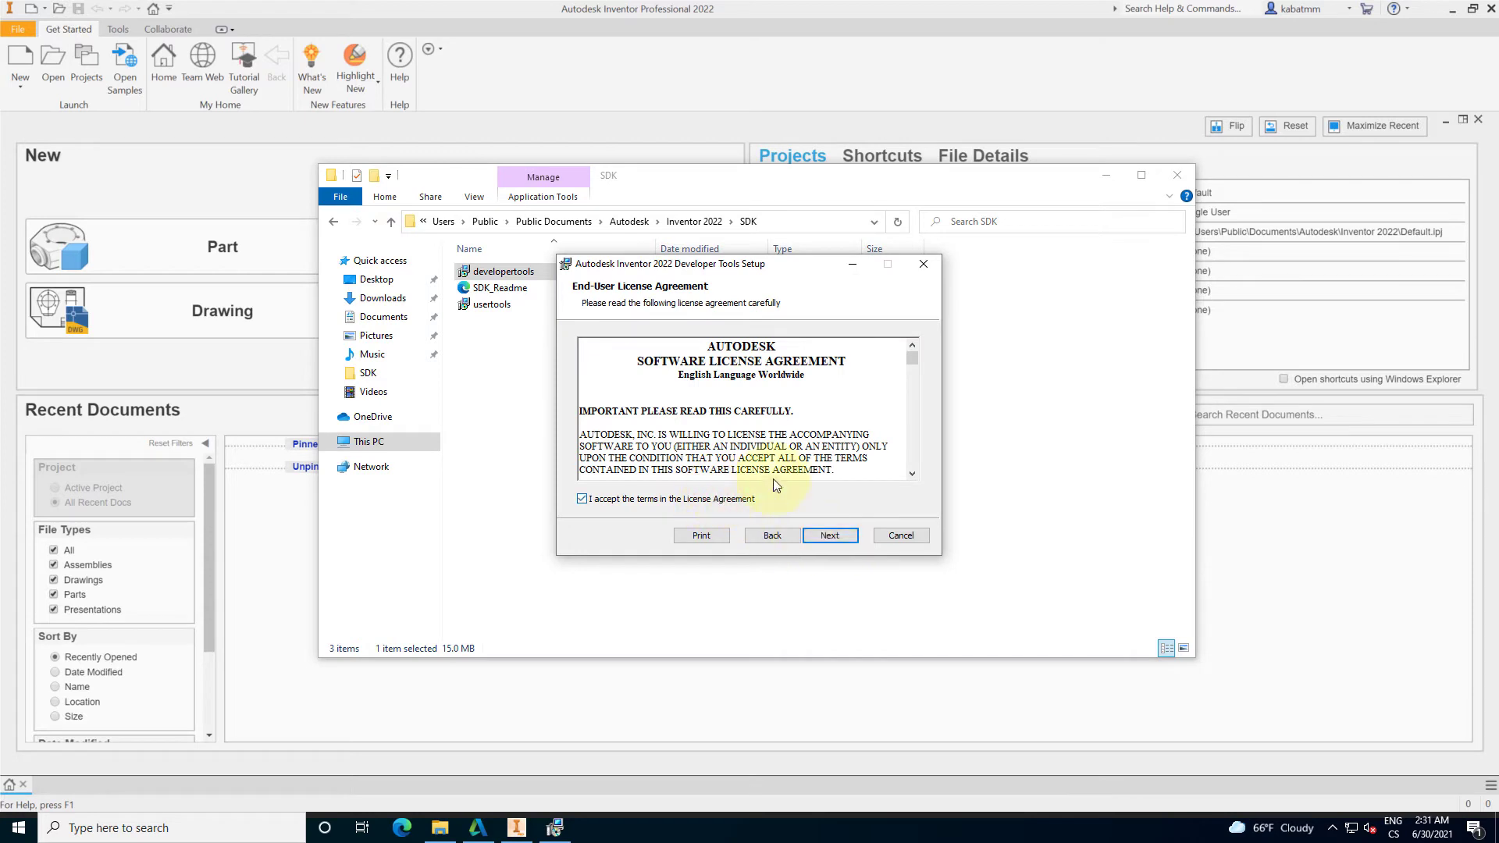
left_click(830, 536)
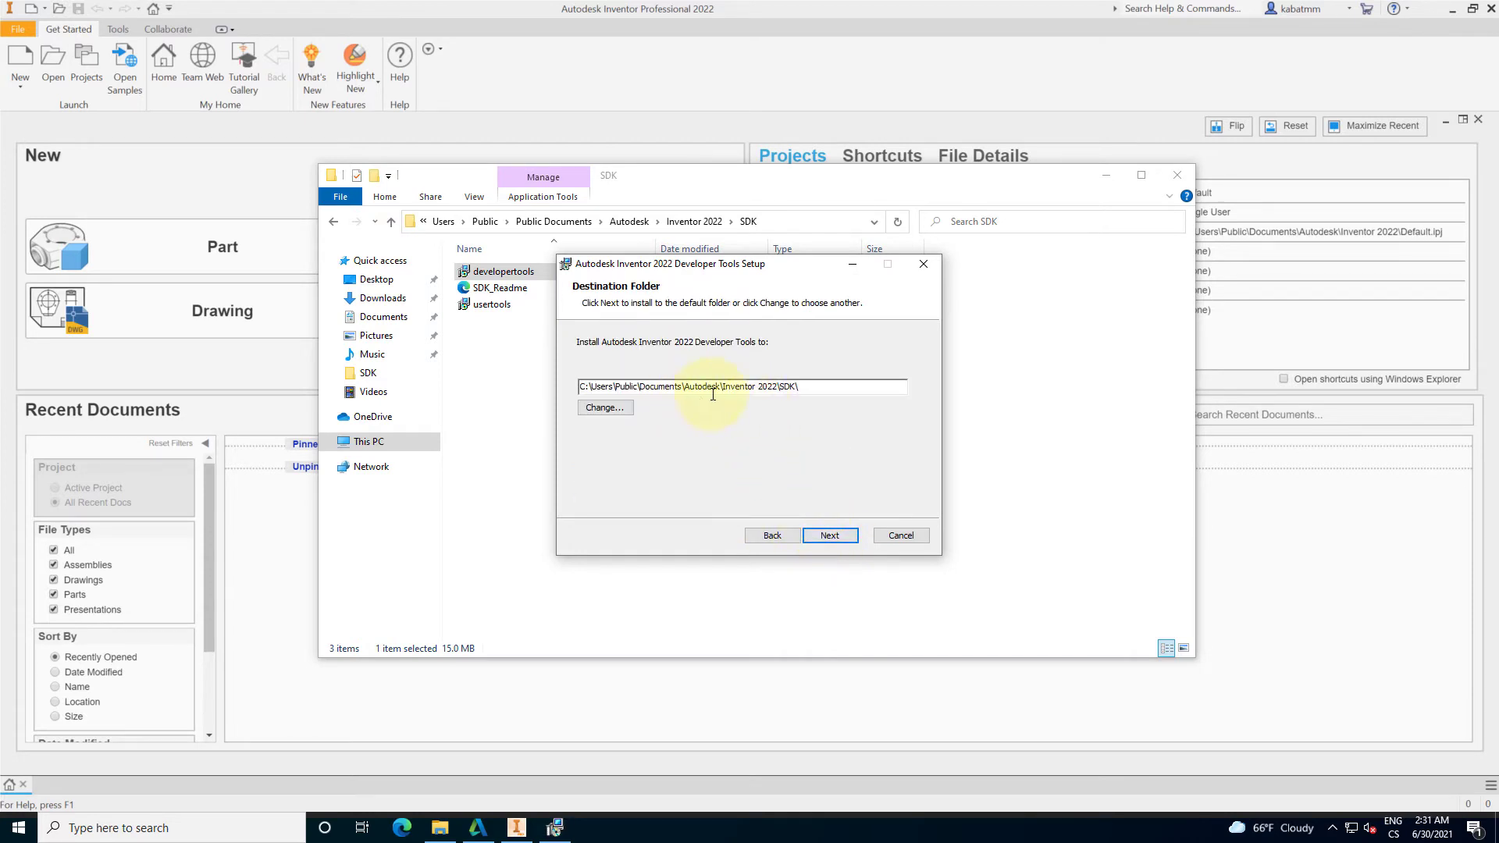
left_click(828, 535)
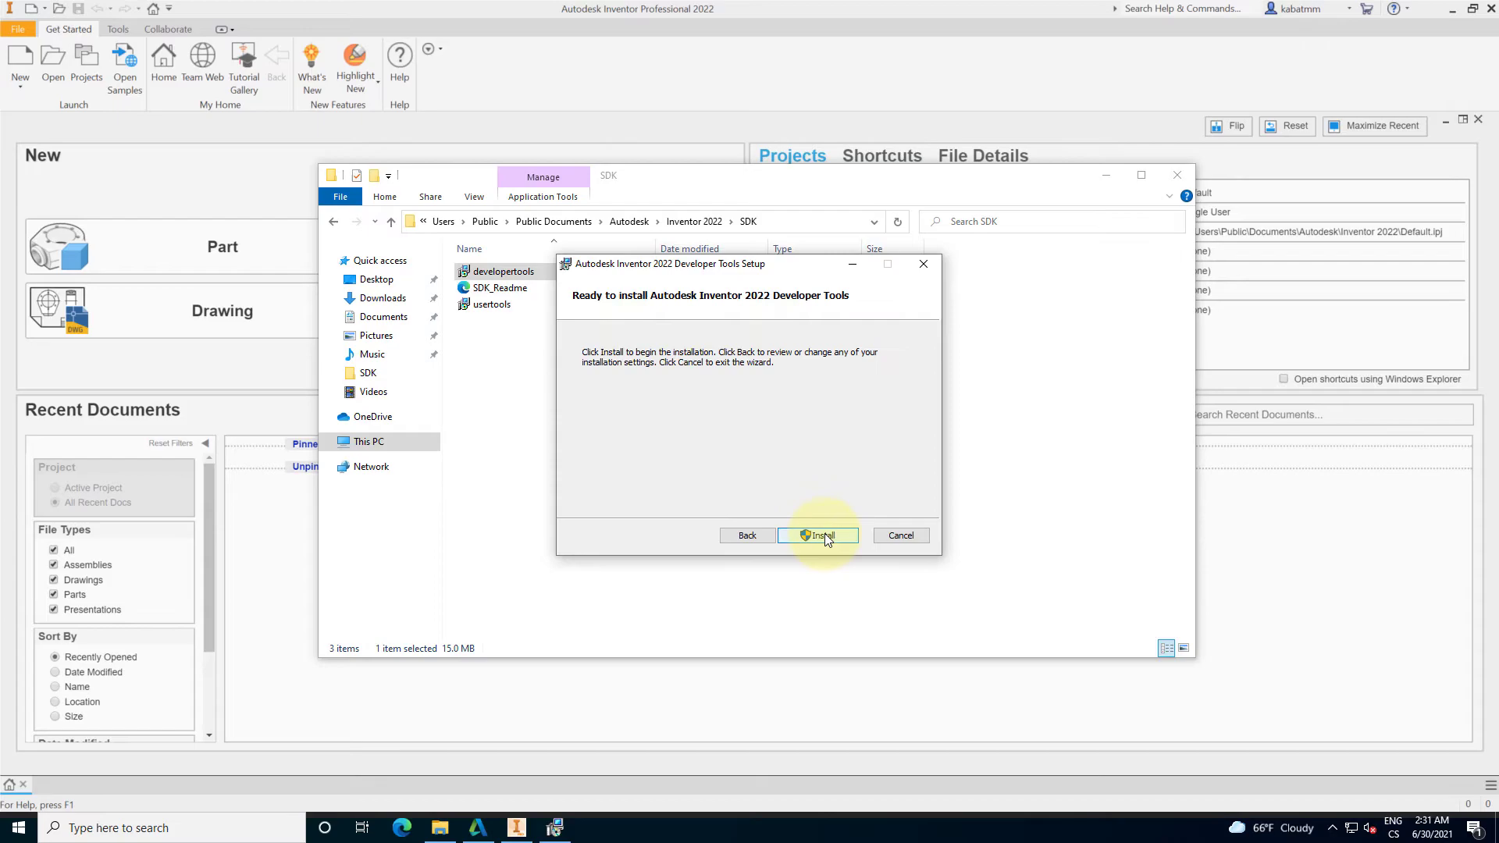
left_click(828, 539)
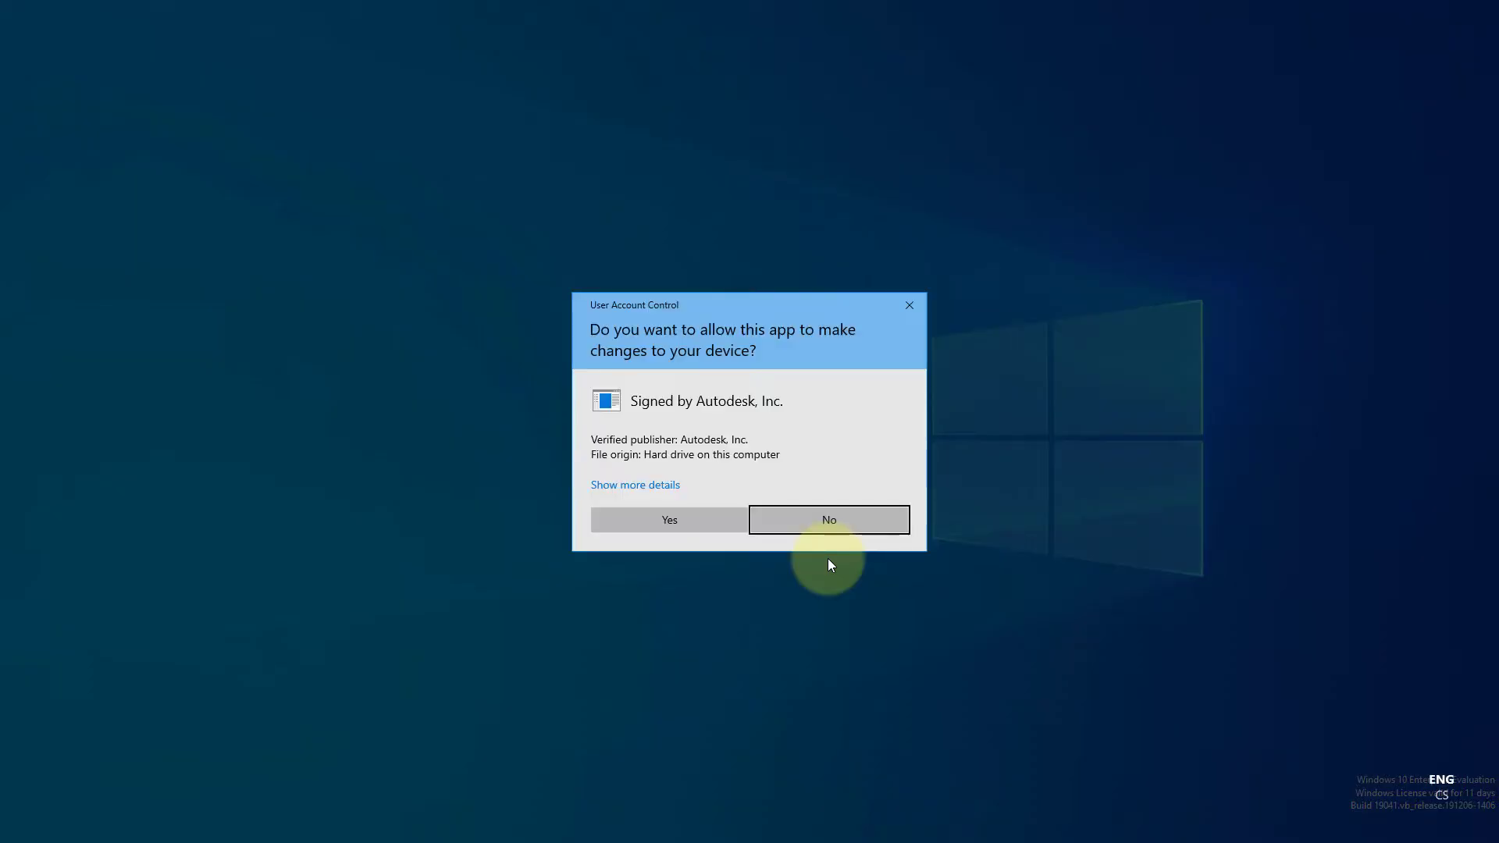
left_click(698, 517)
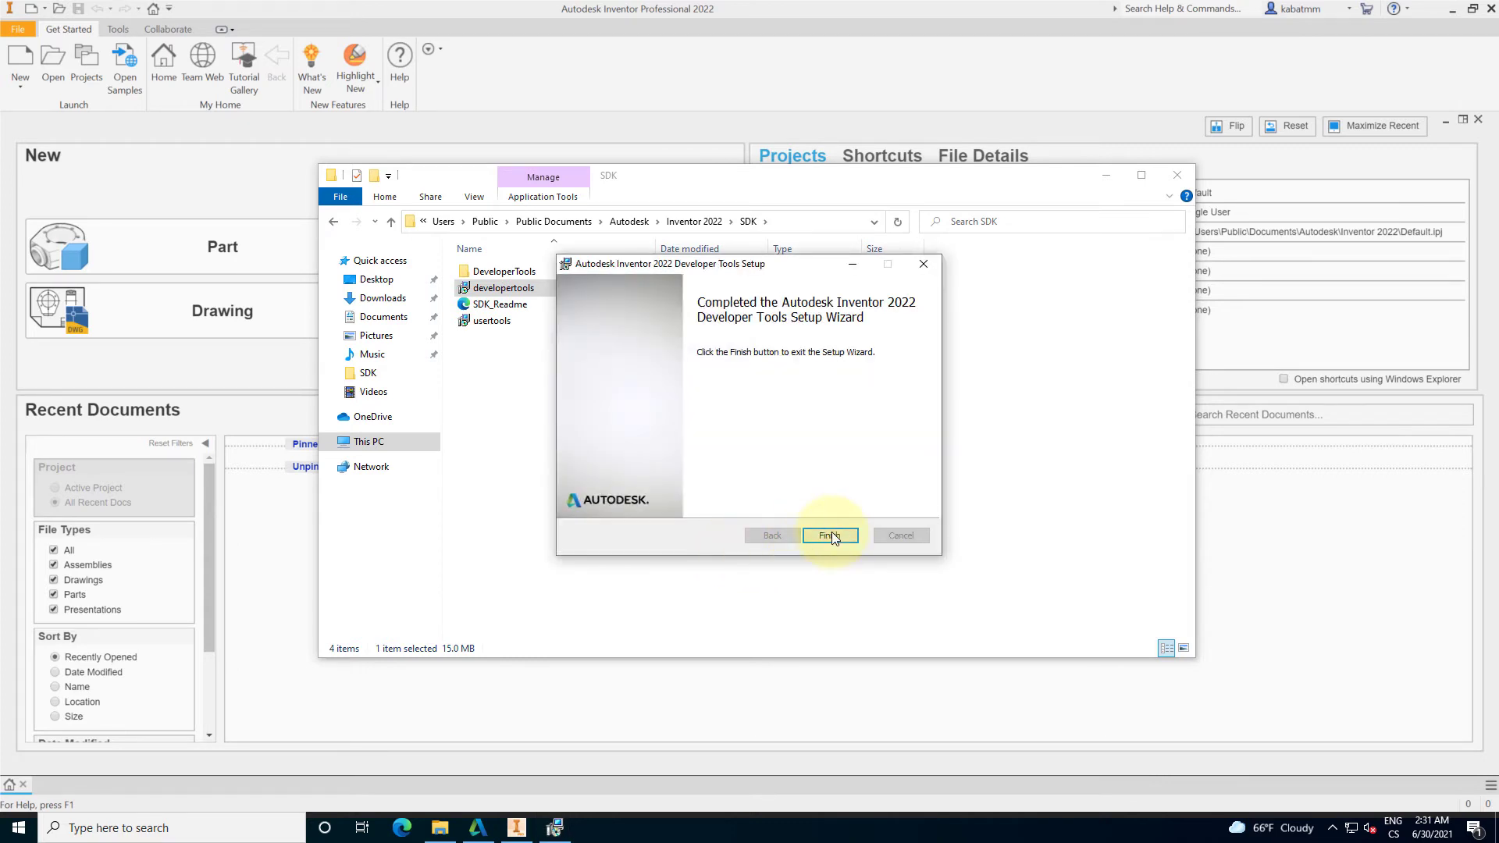
left_click(829, 533)
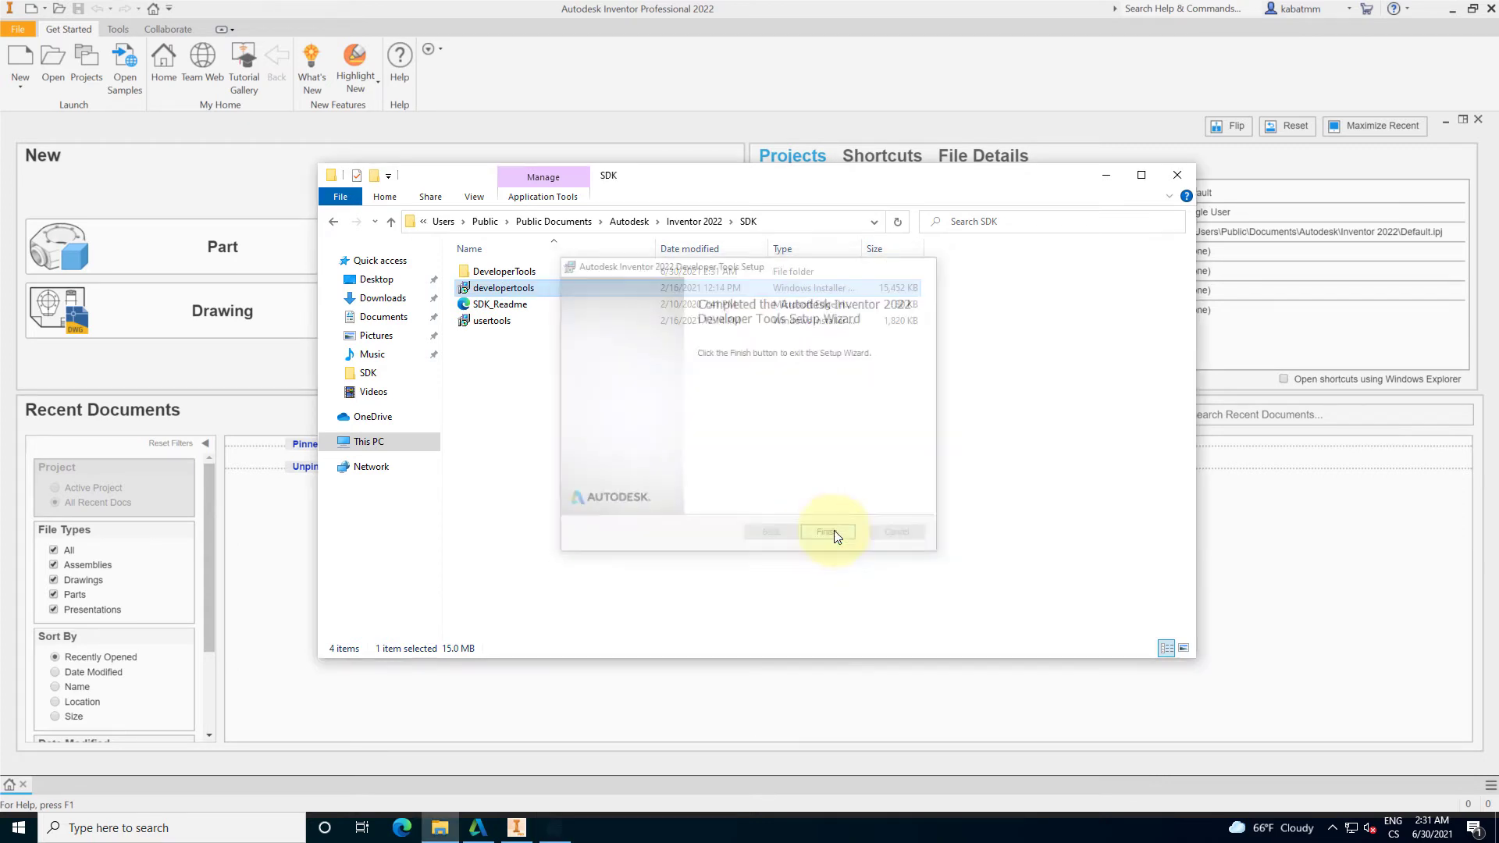
- Install the Inventor 2022 User Tools into the default SDK folder, accepting the licence
left_click(544, 328)
double_click(543, 326)
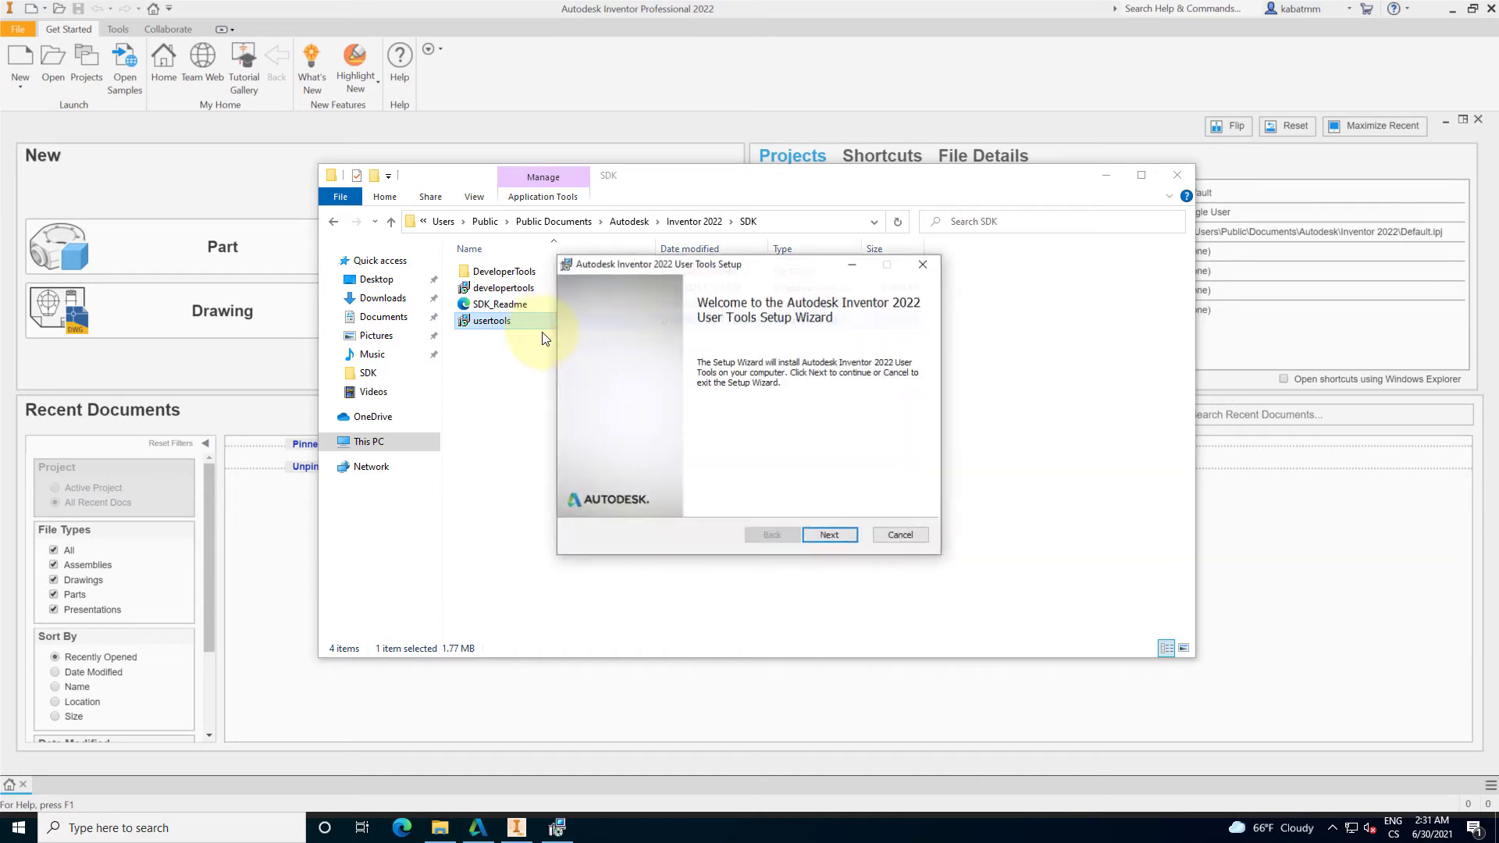
left_click(836, 536)
left_click(724, 499)
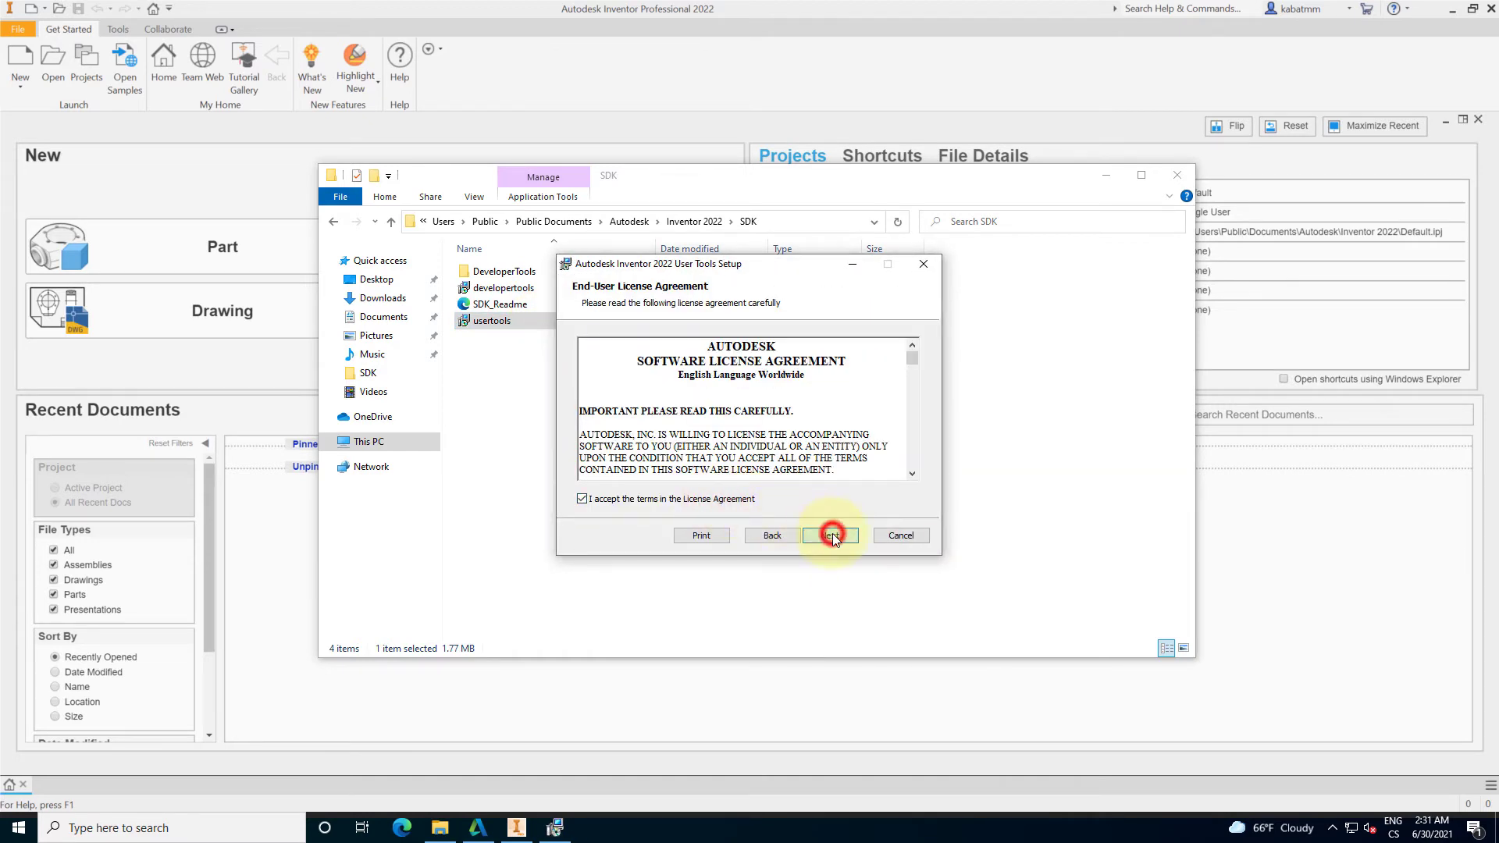
left_click(831, 536)
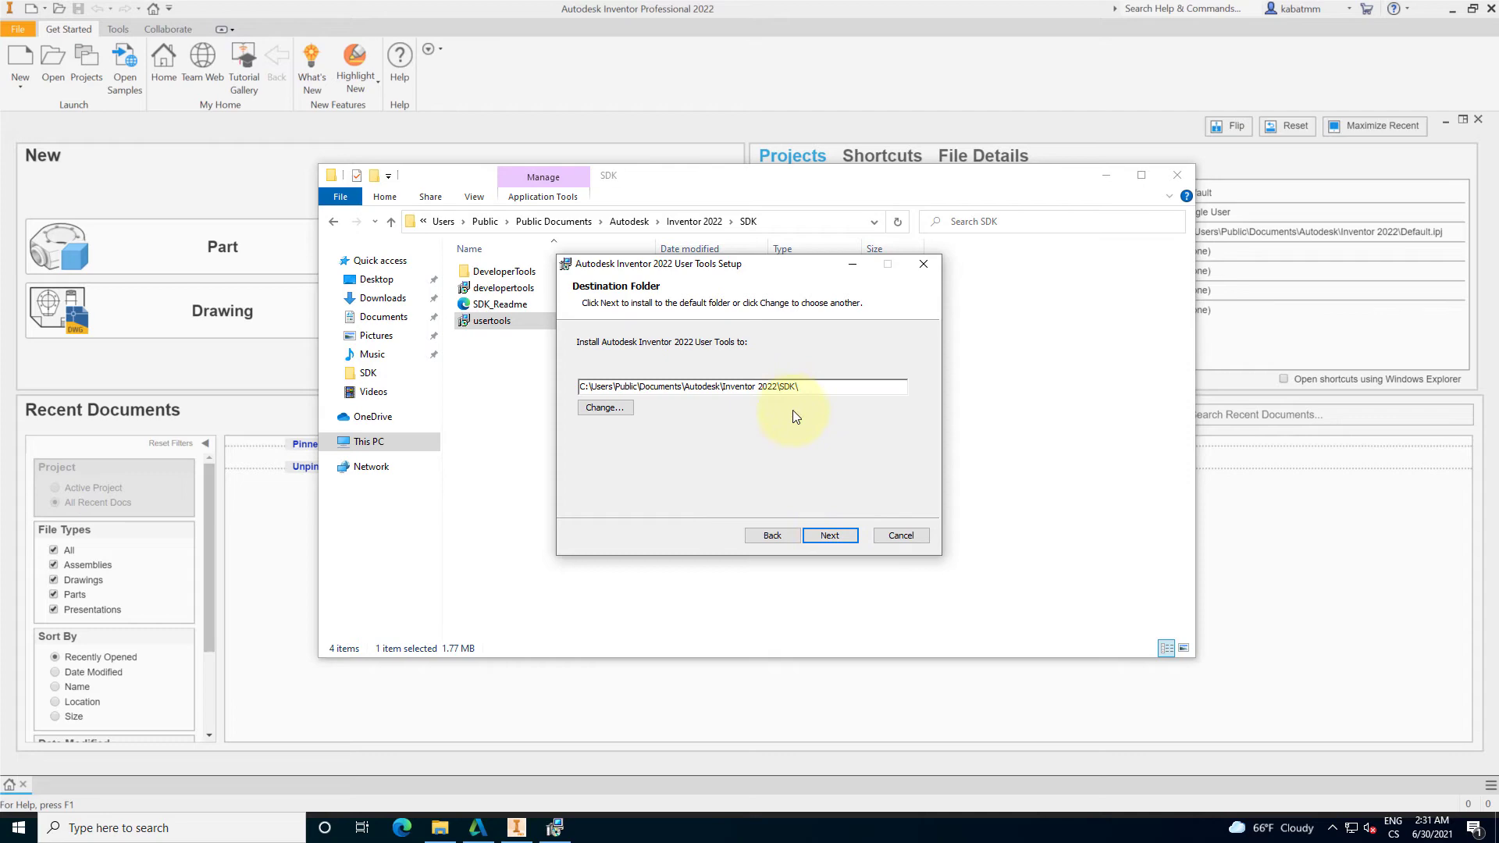
left_click(840, 536)
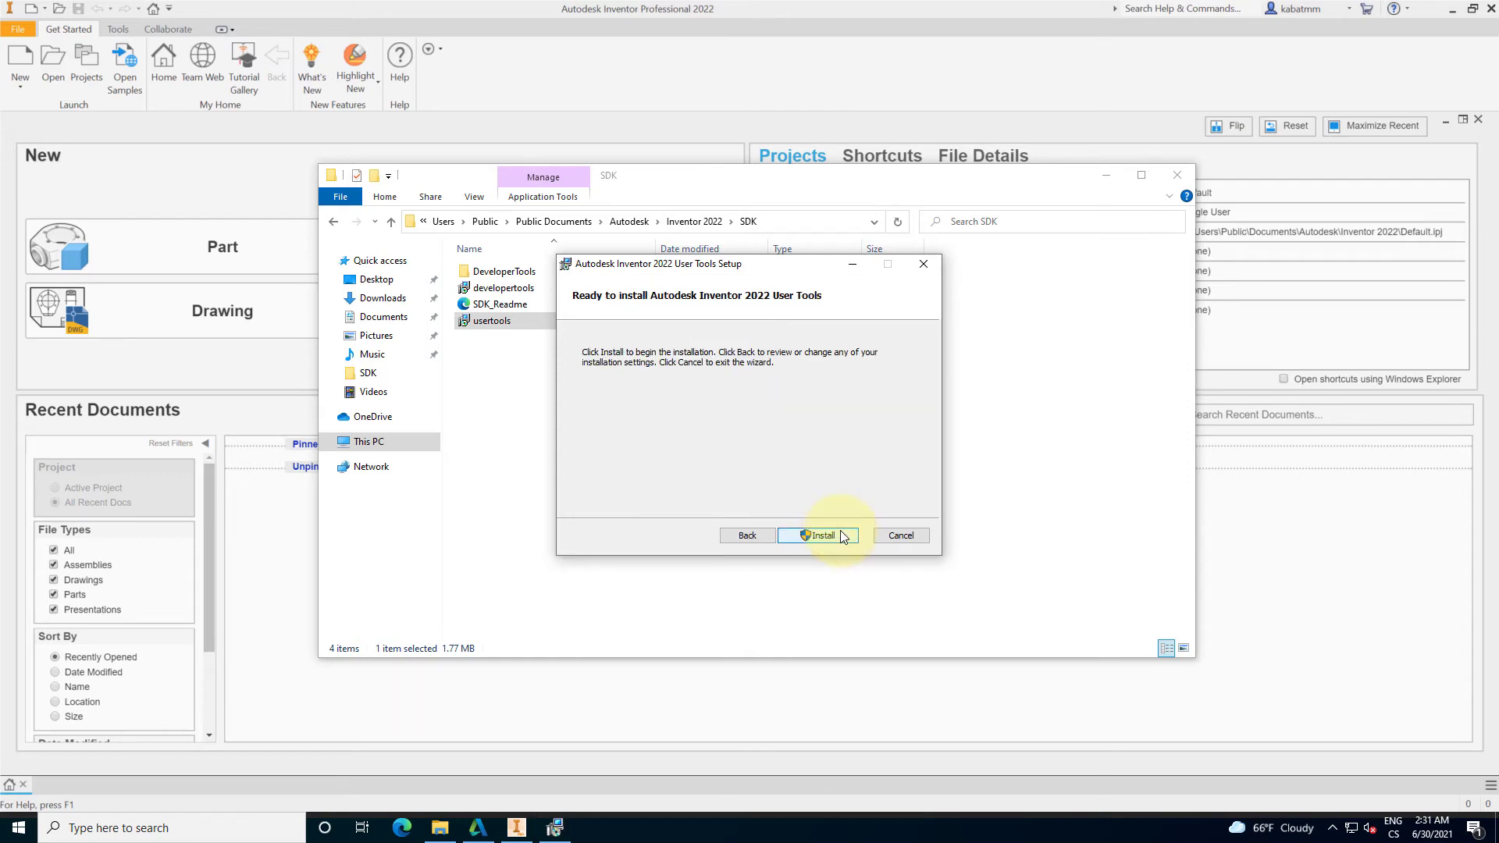
left_click(822, 536)
left_click(697, 534)
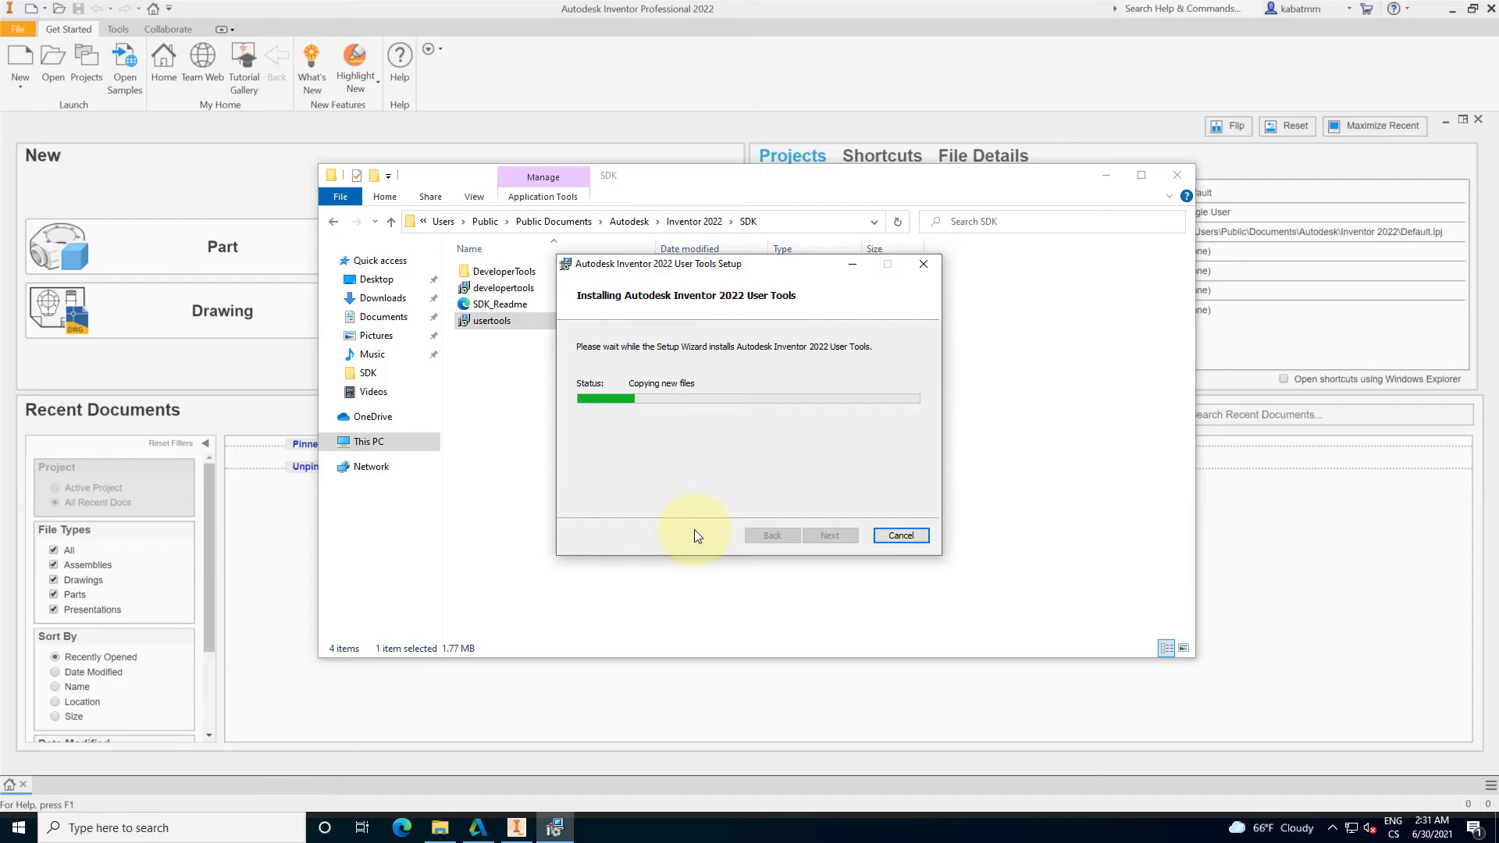
left_click(850, 537)
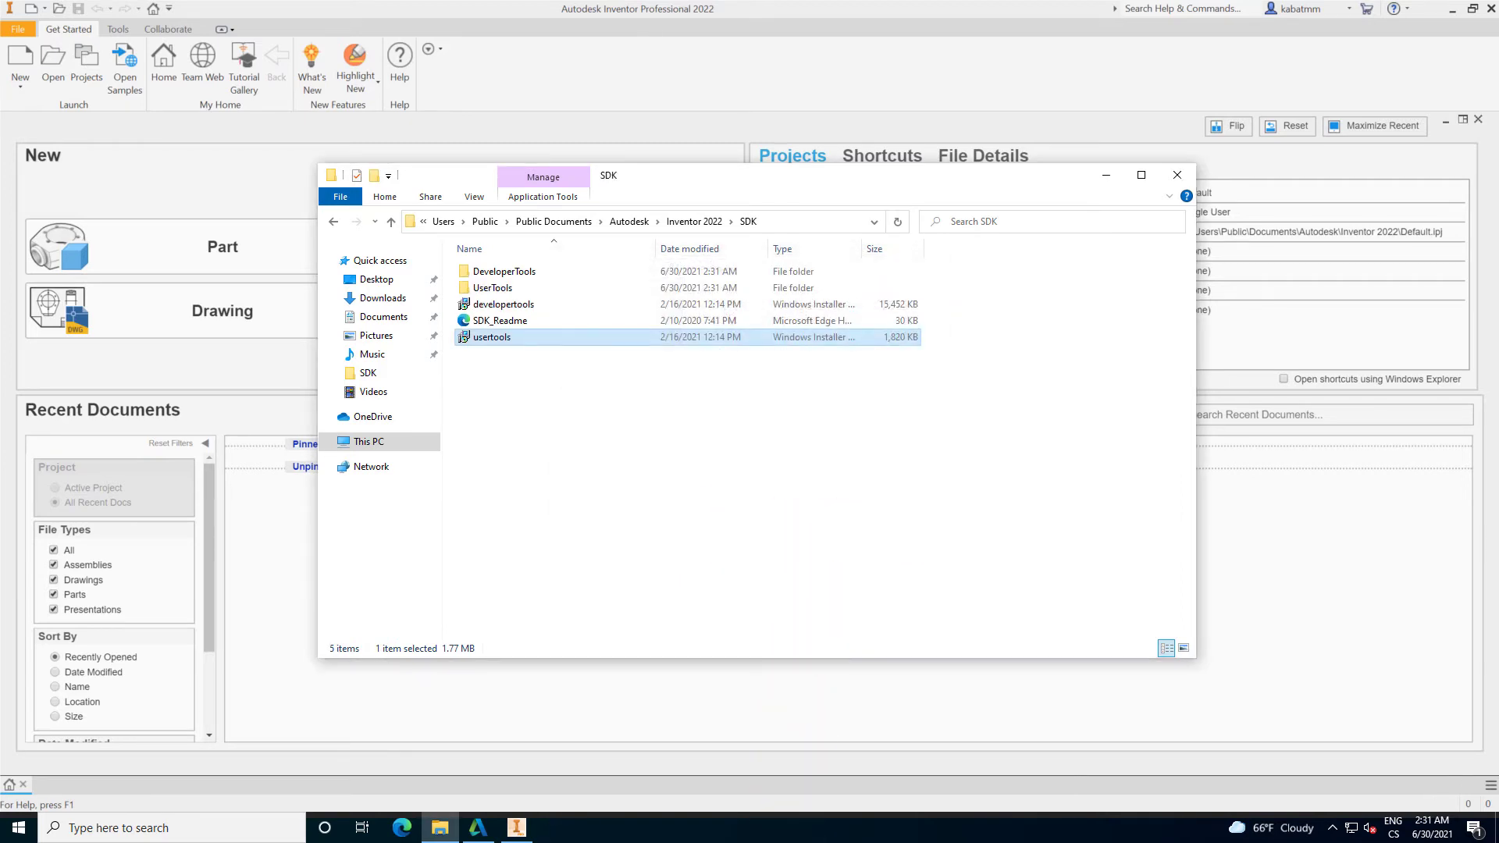
- Launch Visual Studio 2019 from the Windows Start search
key("super")
type("vis")
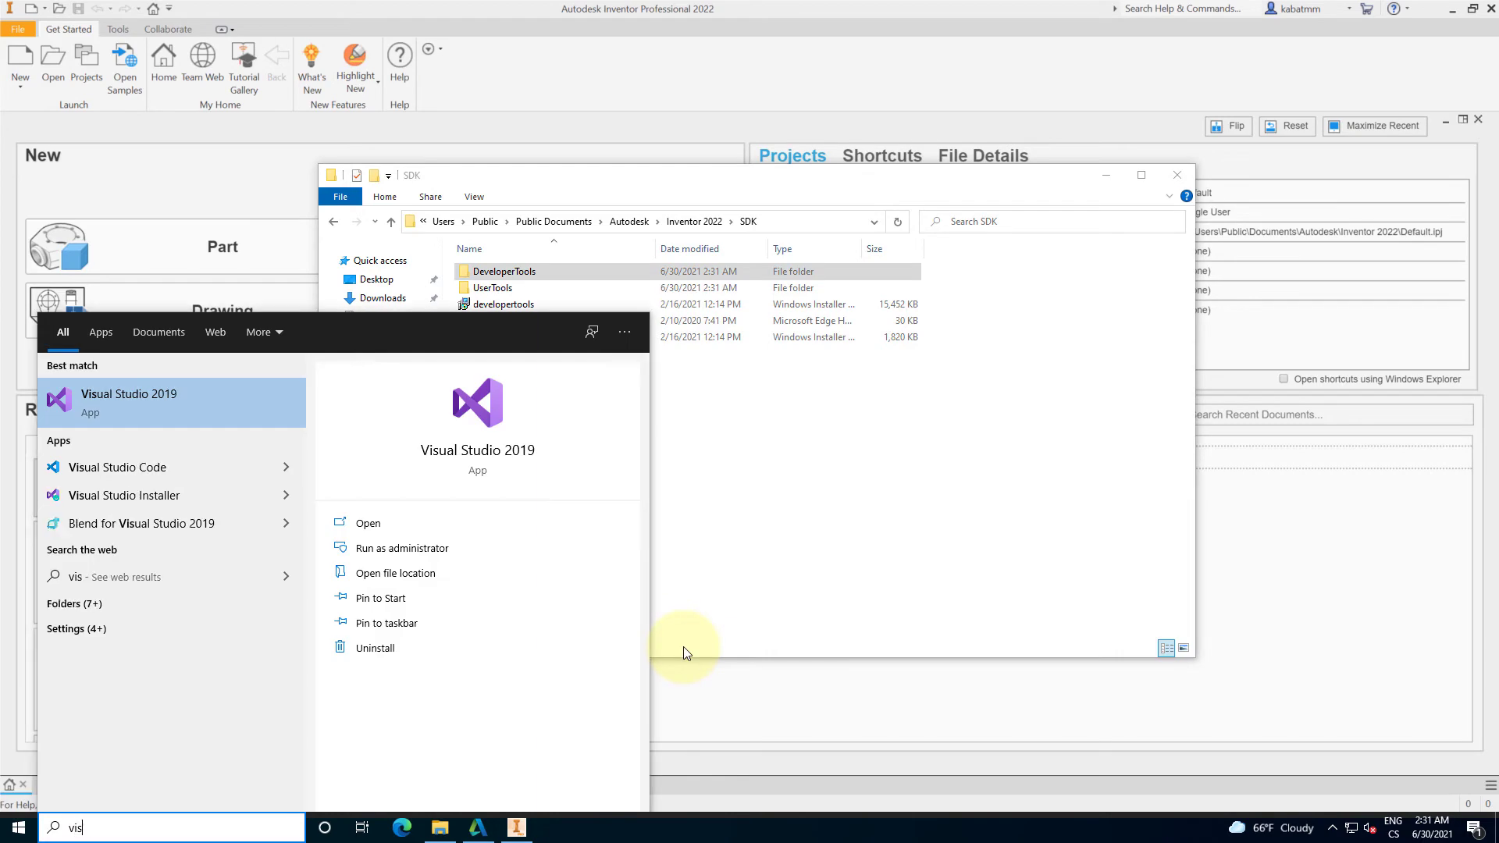
type("ual")
key("Return")
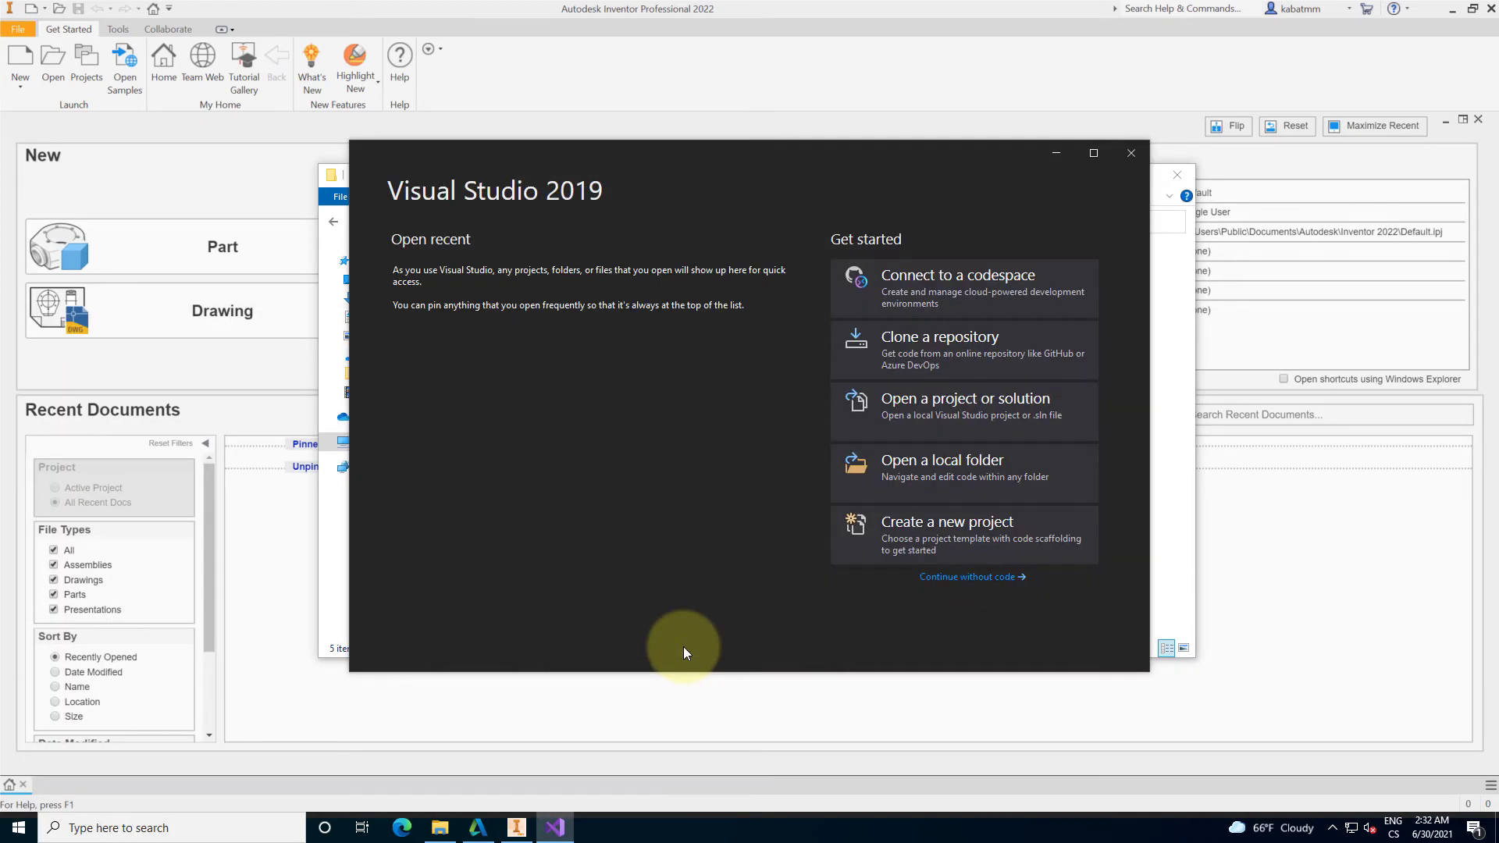
- Create a new project from the Autodesk Inventor 2022 C# AddIn template, found by searching 'inventor'
left_click(901, 545)
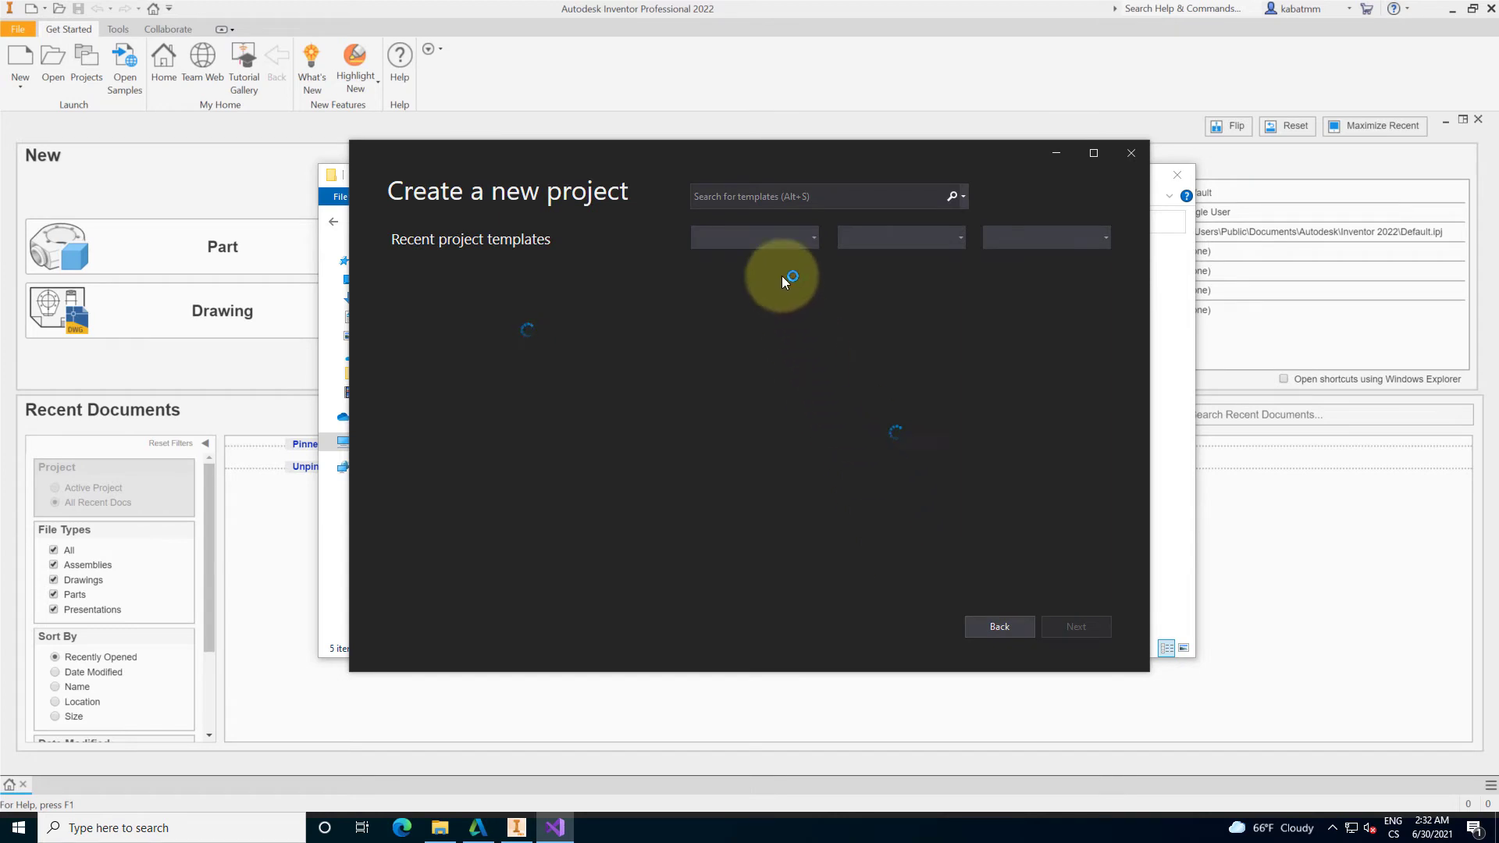
left_click(768, 196)
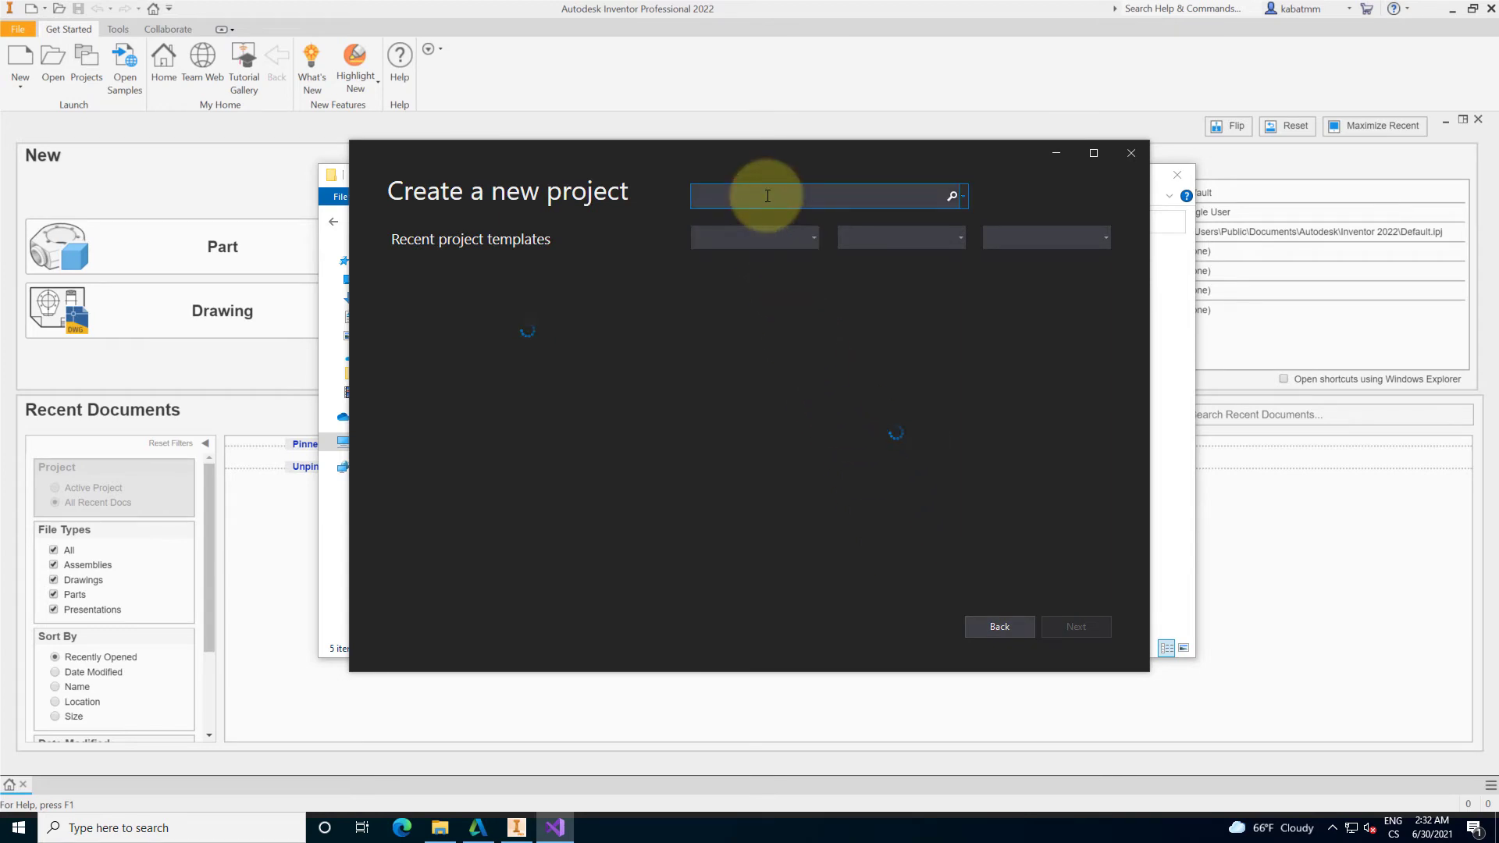
type("inventor")
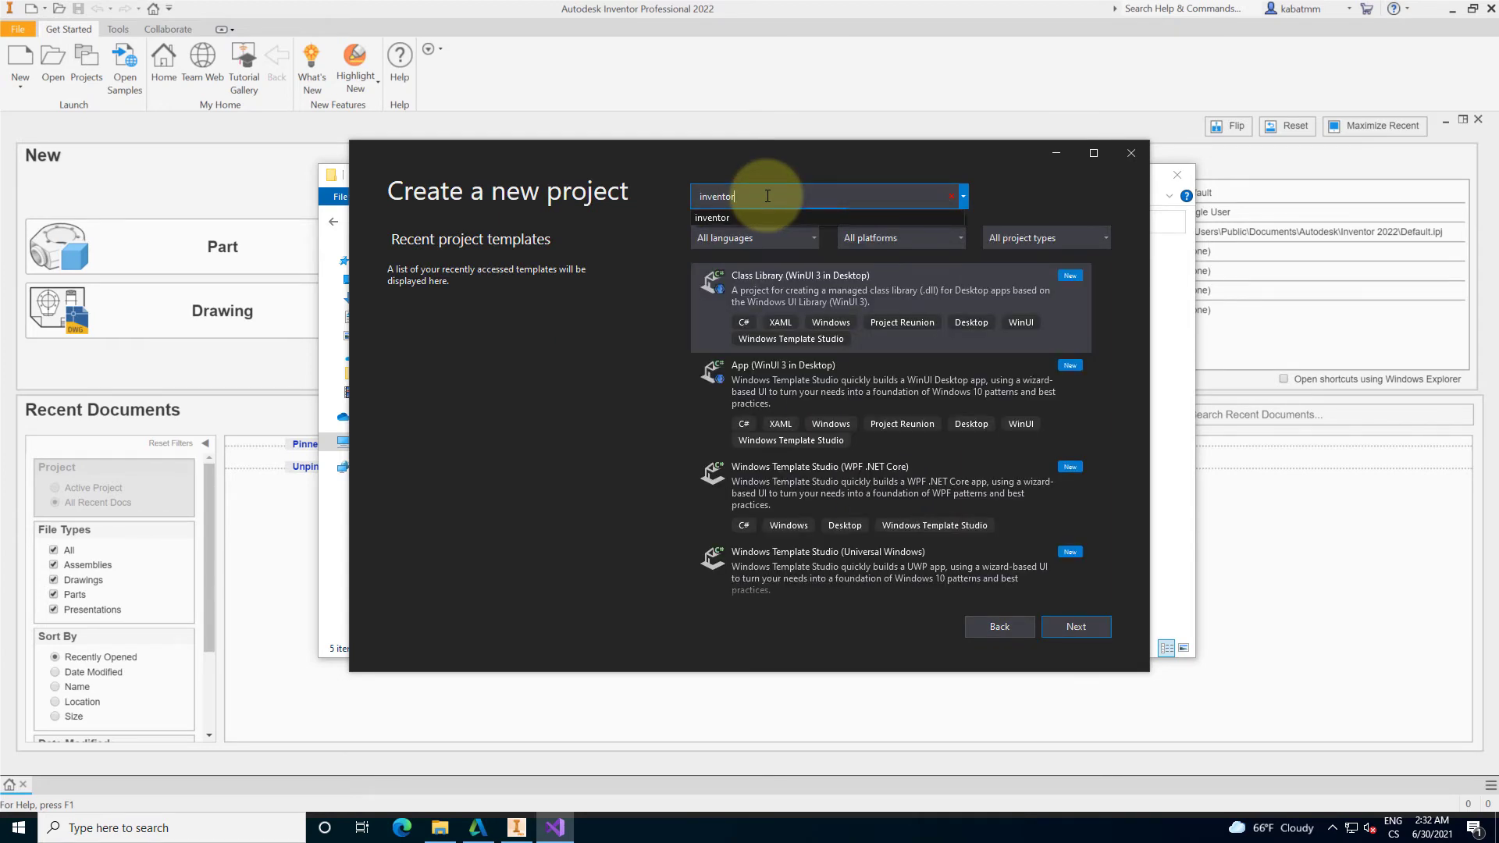
key("Return")
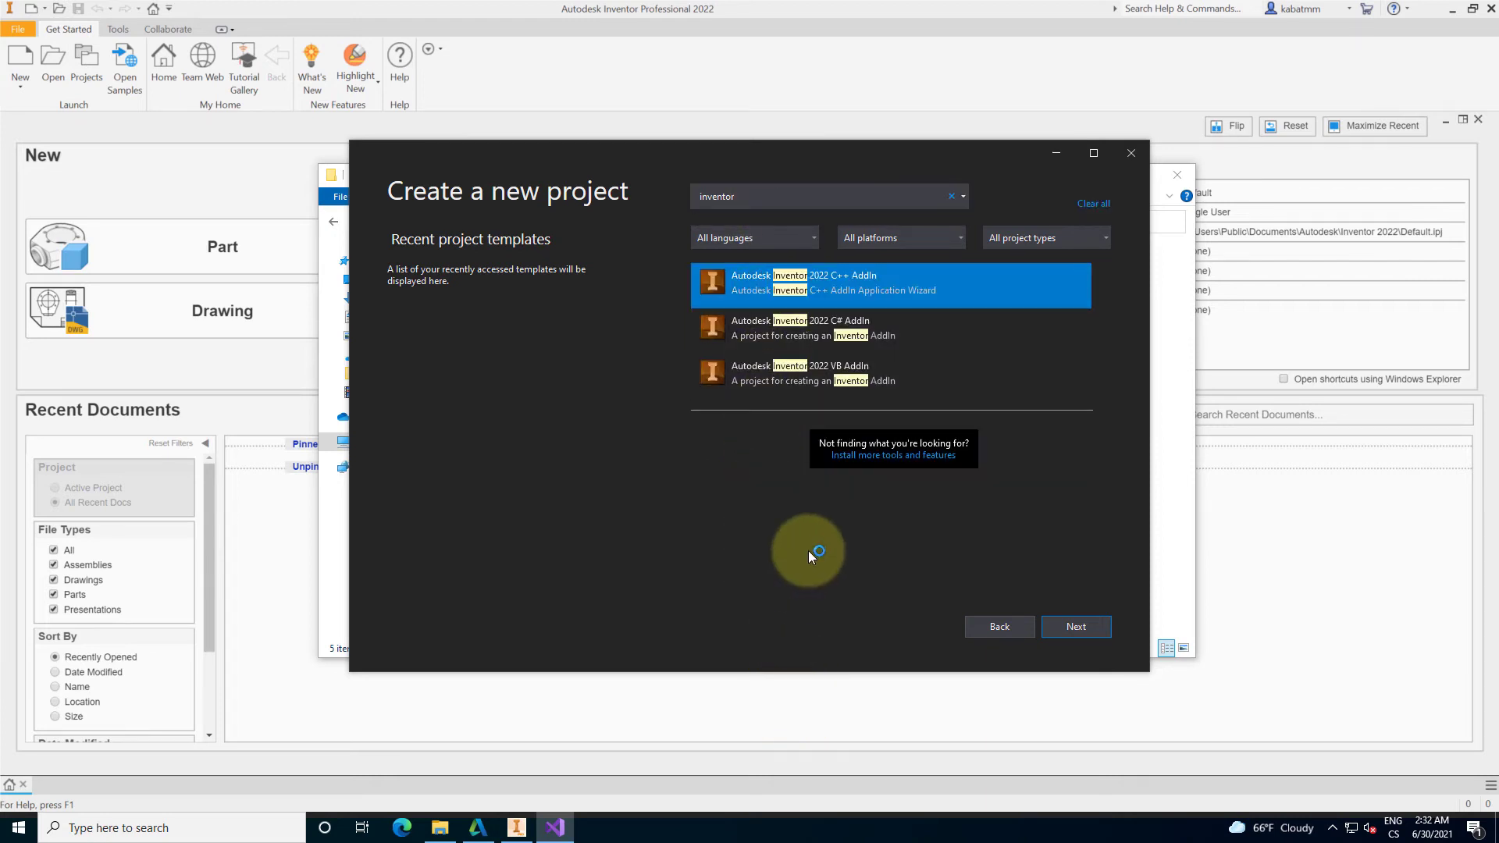
left_click(820, 334)
left_click(1081, 624)
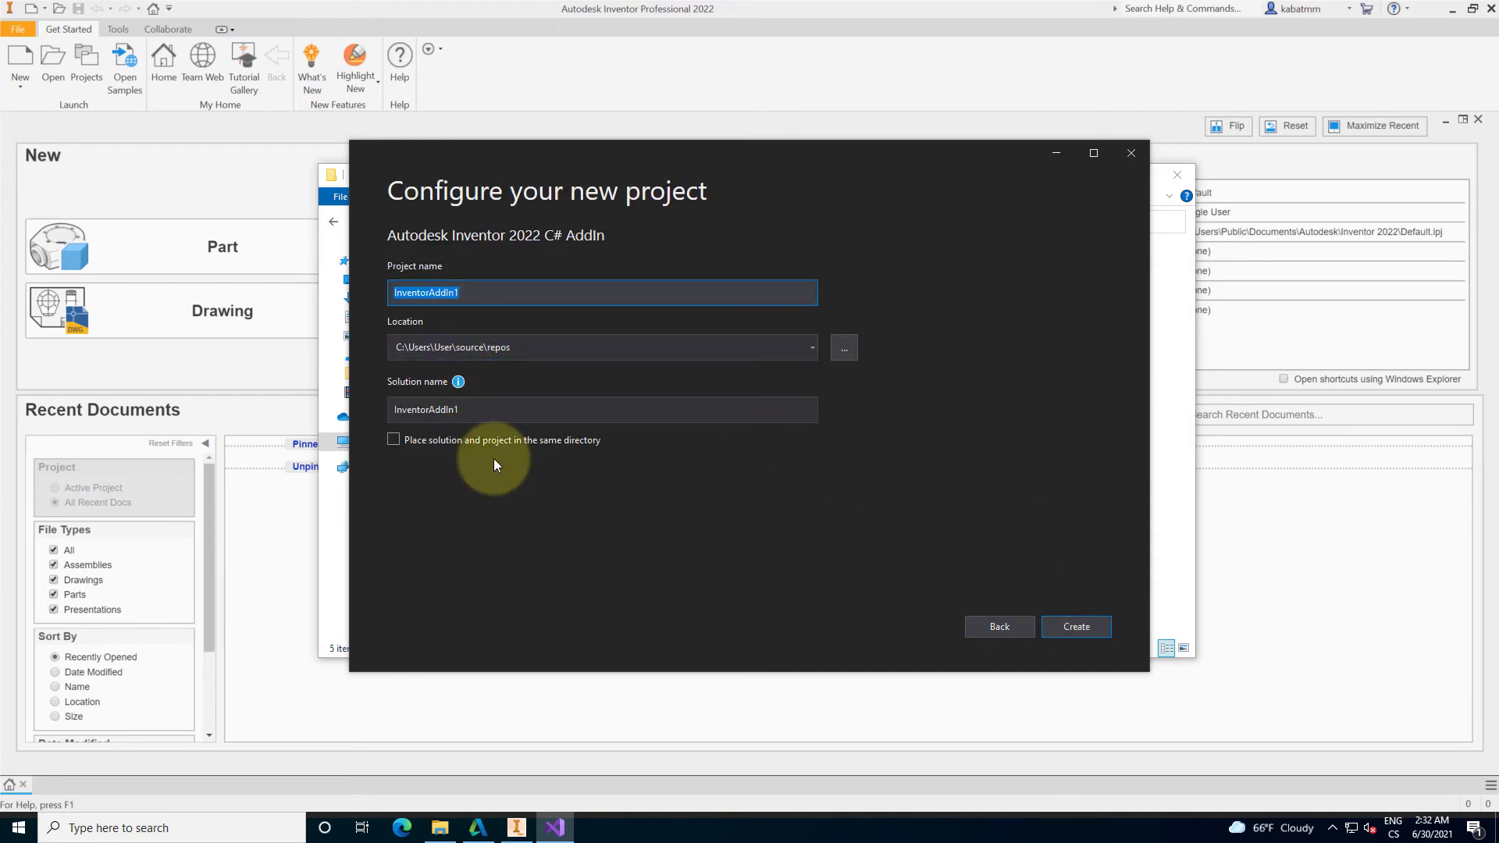
- Create InventorAddIn1, open AssemblyInfo.cs and StandardAddInServer.cs, and expand ApplicationAddInServer Members
left_click(1076, 624)
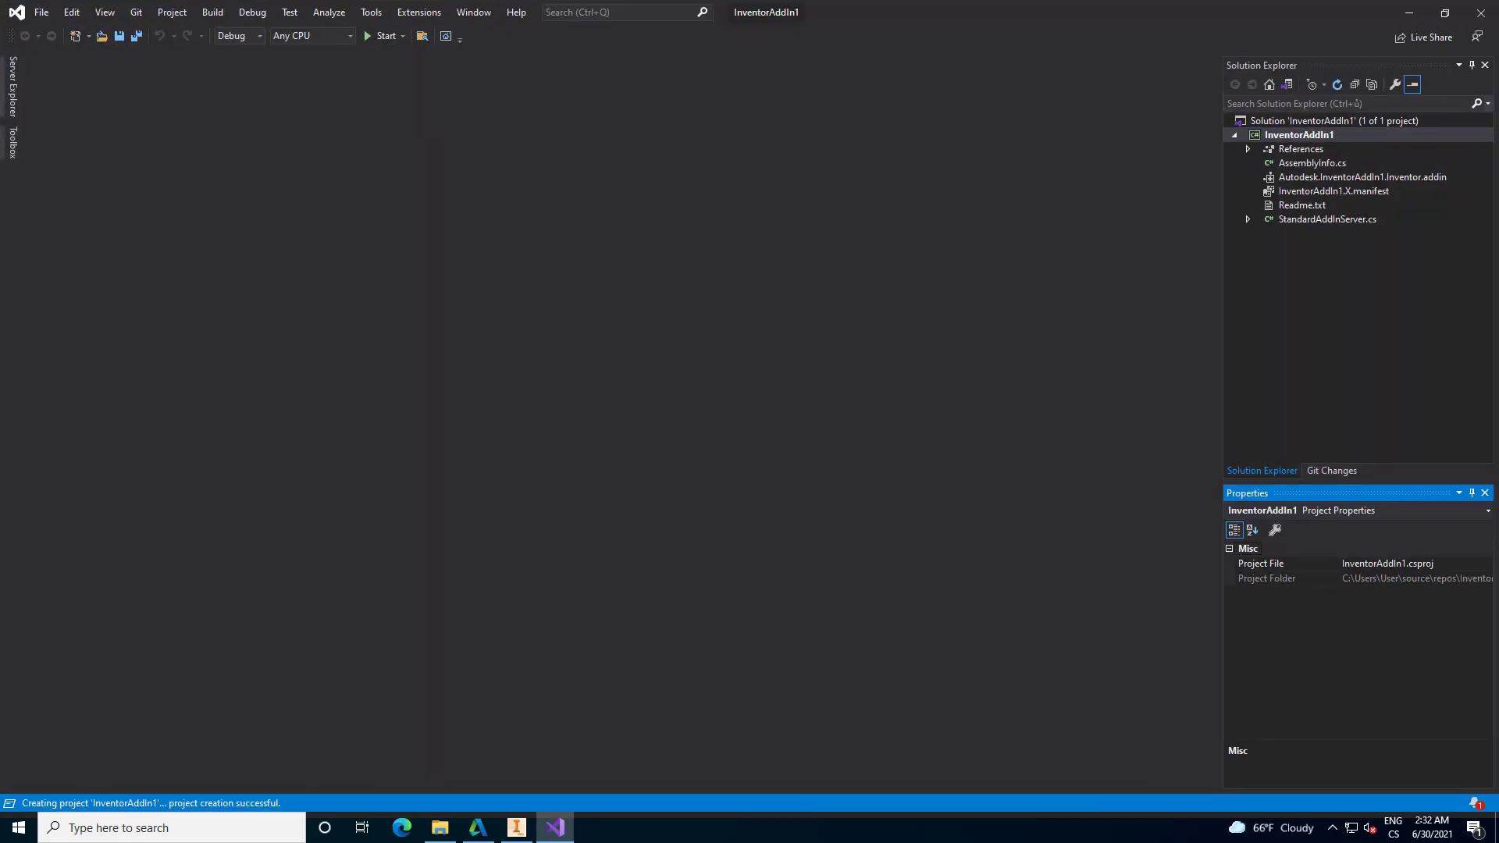
left_click(1309, 163)
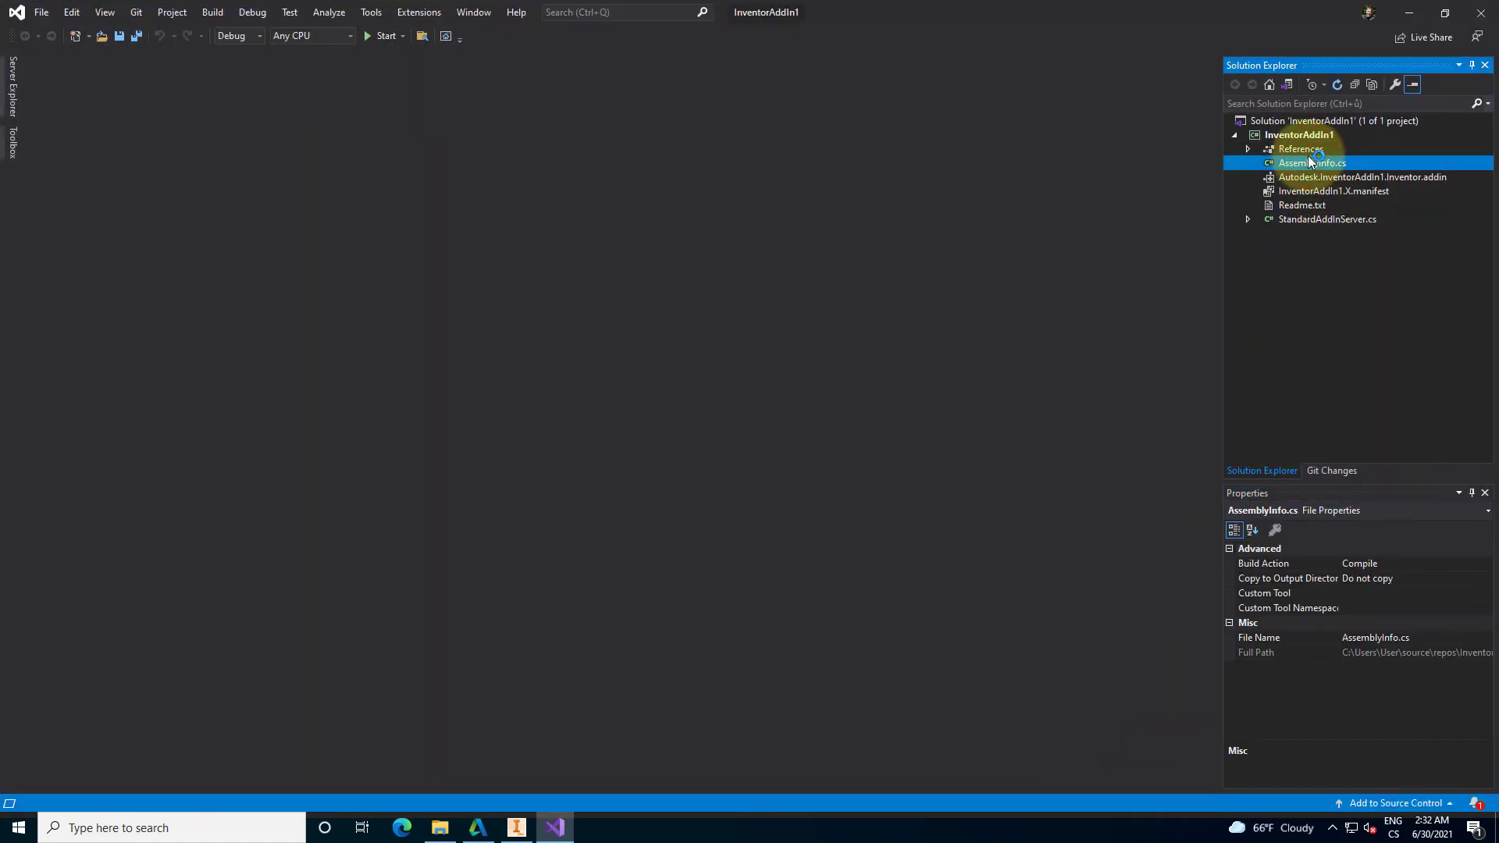
double_click(1309, 159)
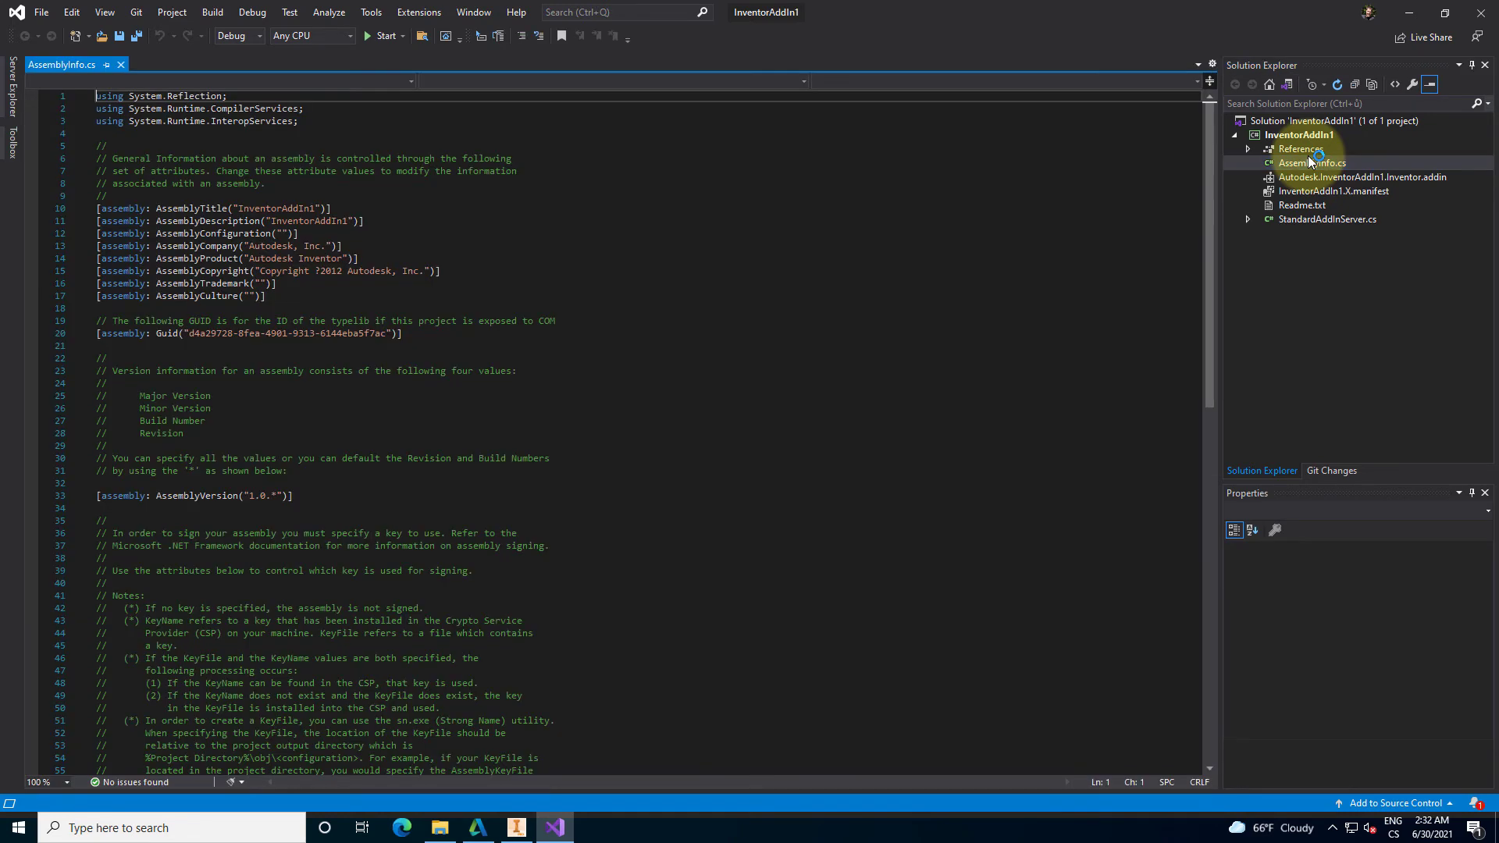
double_click(1309, 222)
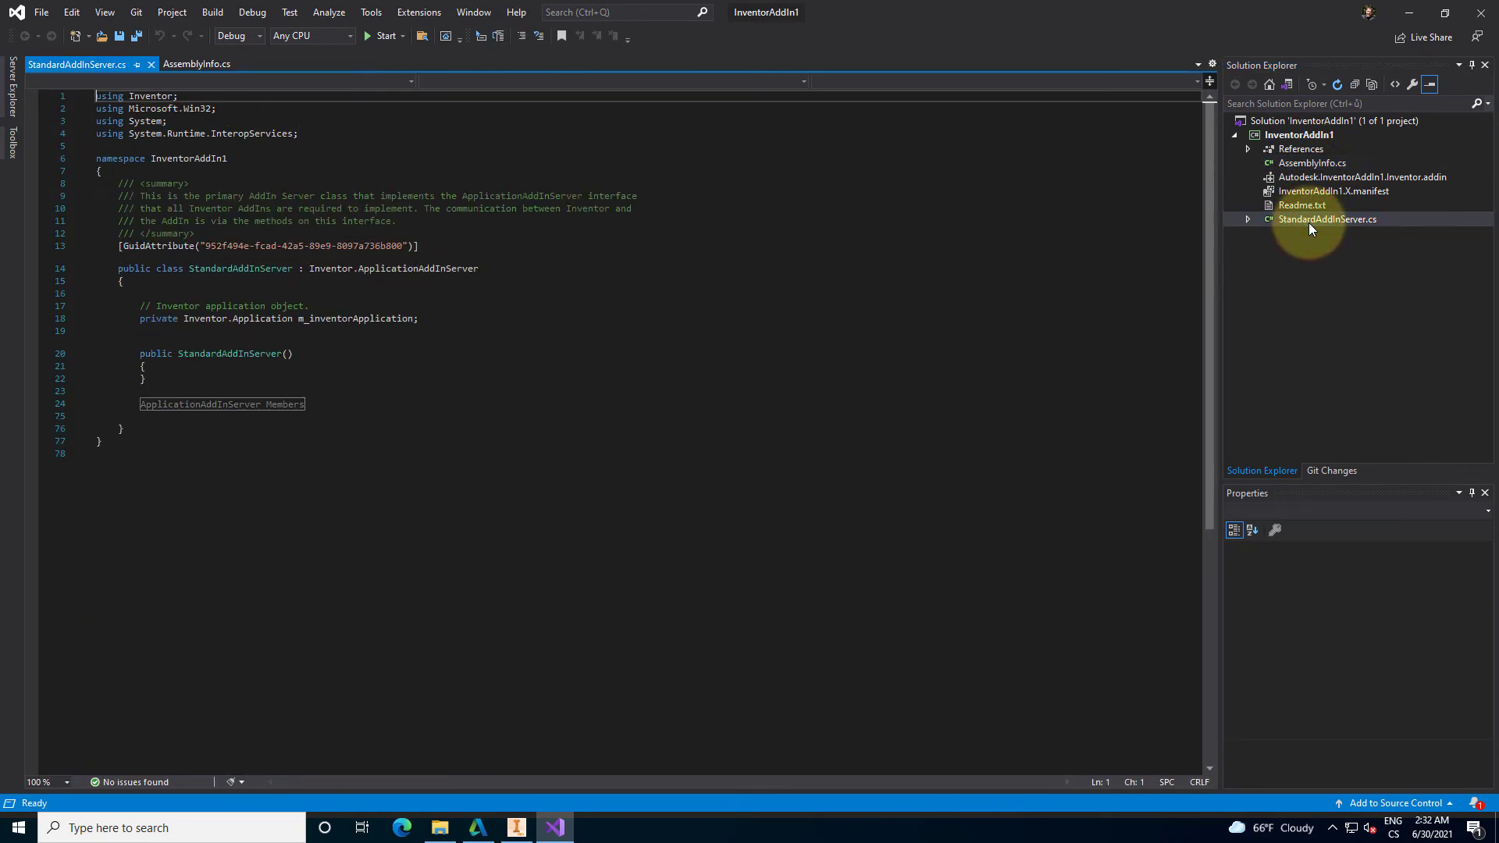
left_click(90, 405)
scroll(234, 484, "down", 13)
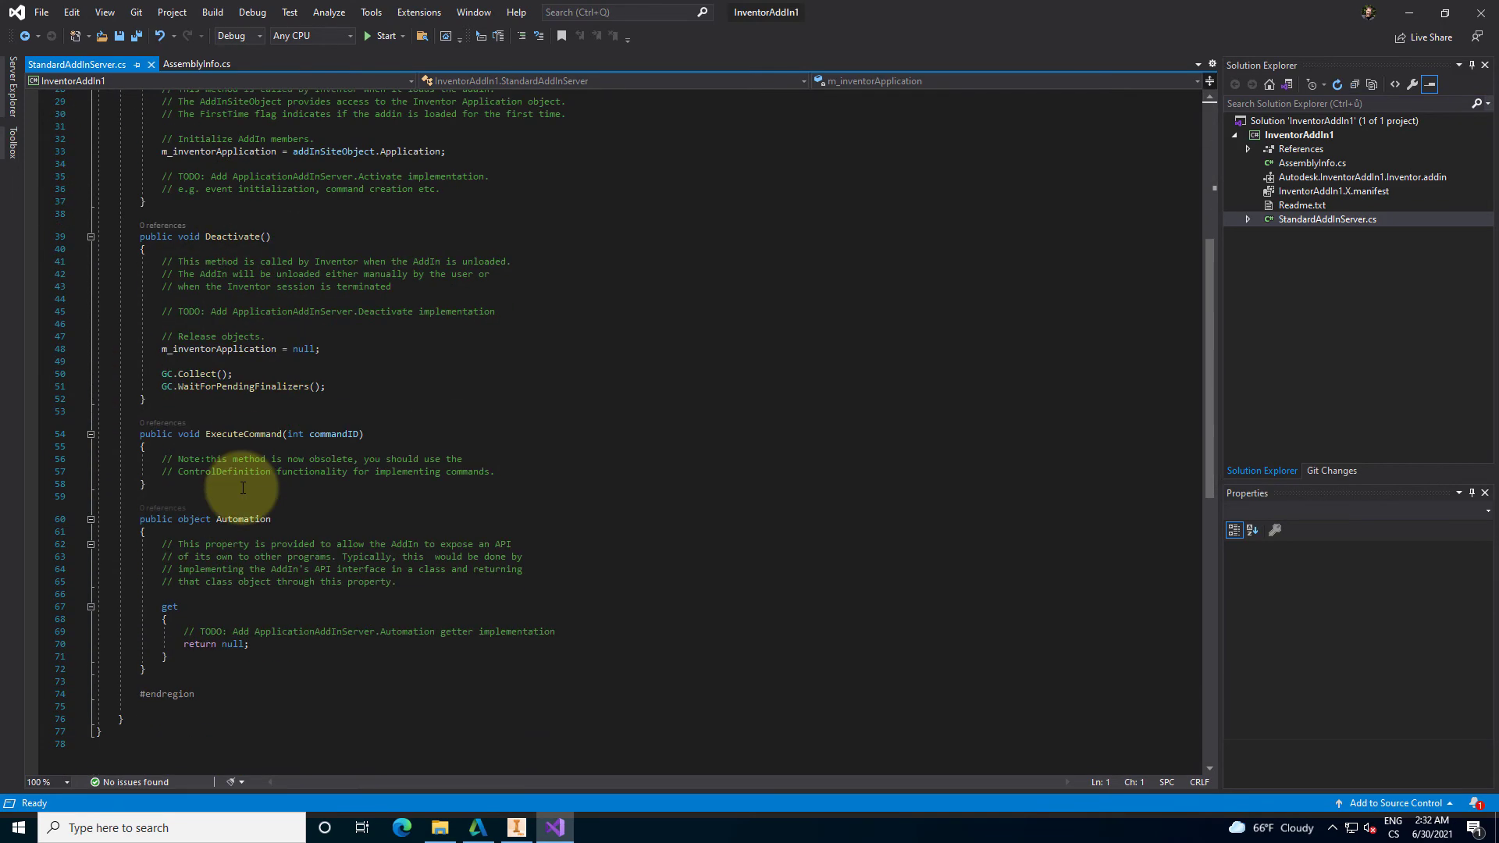
scroll(248, 492, "up", 13)
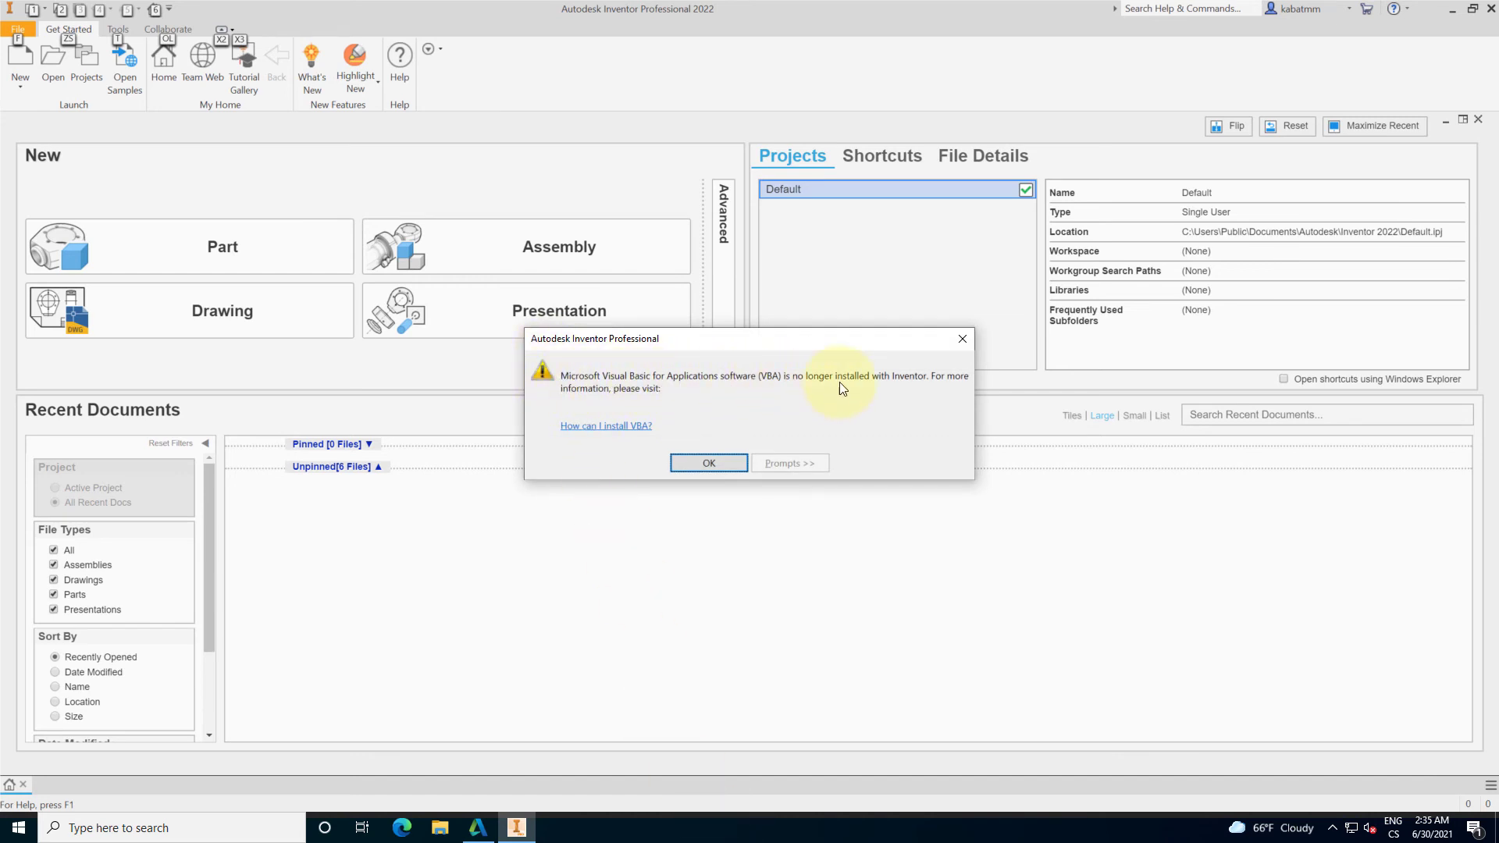
- Follow the 'How can I install VBA?' link and select the paragraph explaining VBA's exclusion
left_click(624, 432)
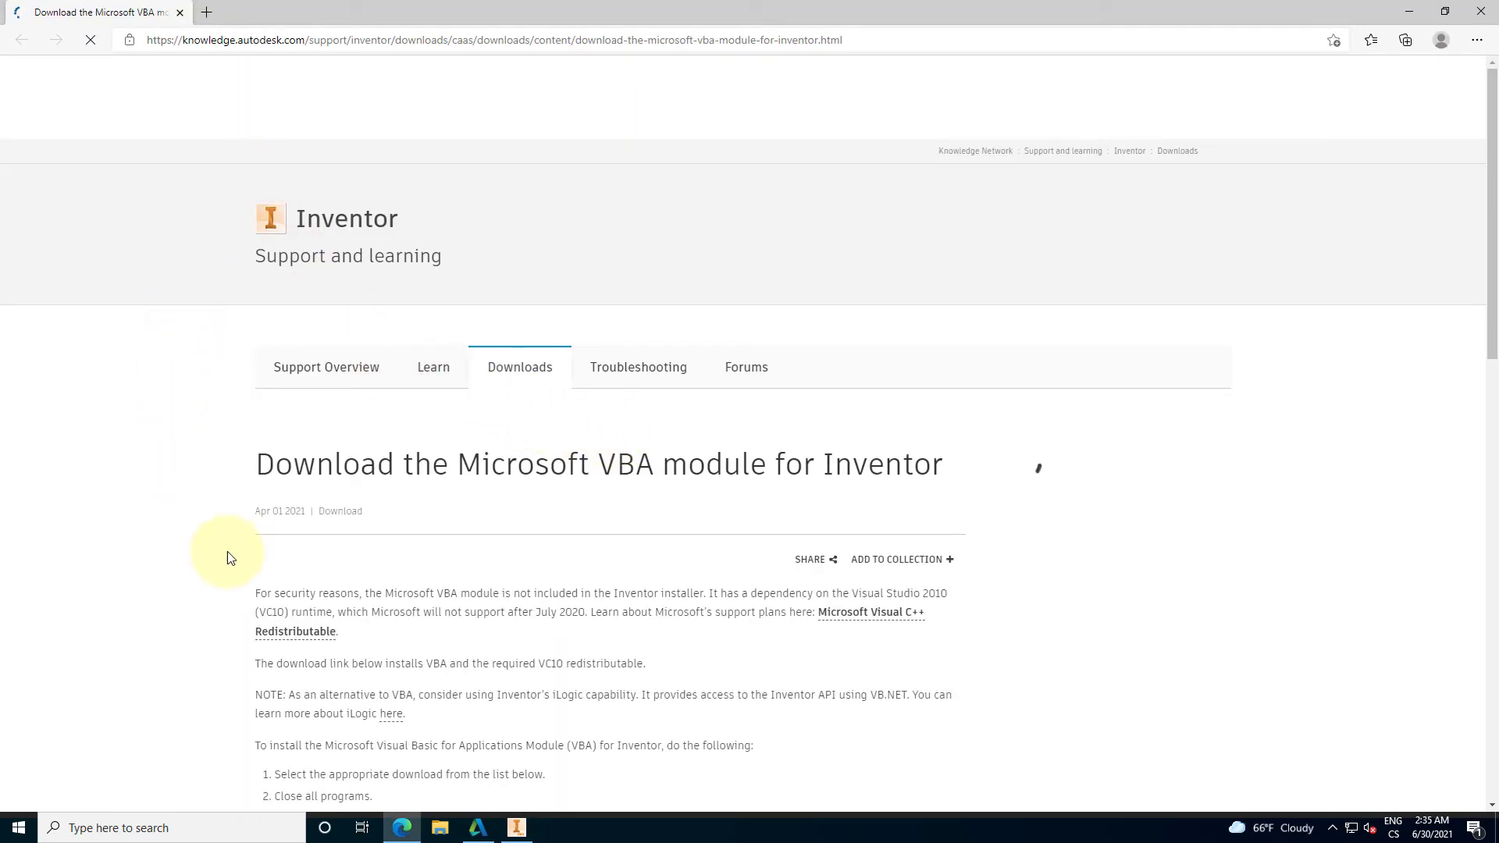
left_click(256, 591)
left_click_drag(280, 591, 587, 602)
left_click_drag(661, 606, 713, 599)
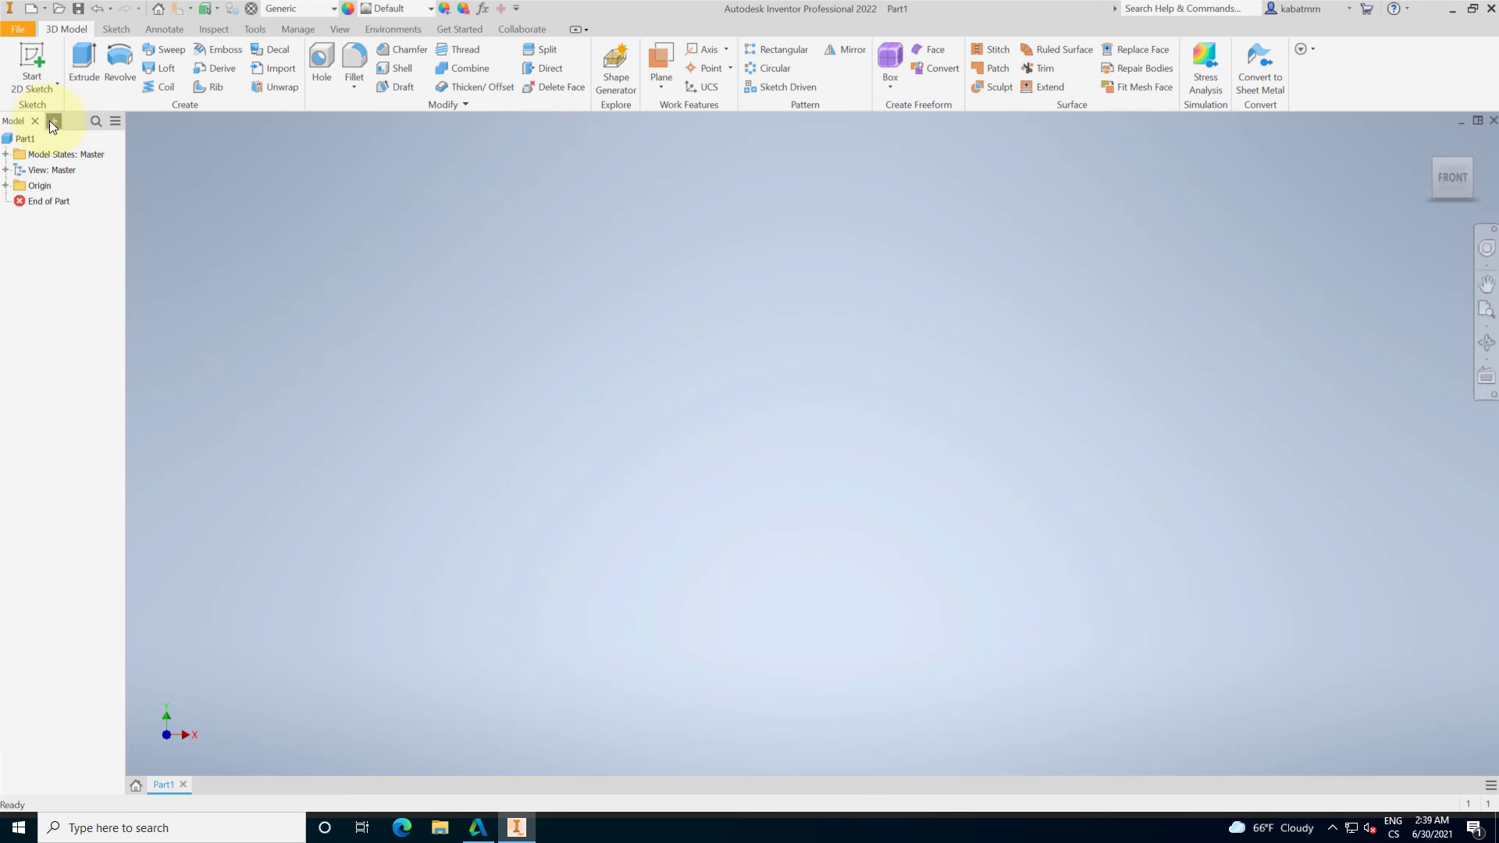
- Add the iLogic Log and iLogic panels to the Part1 browser and widen it
left_click(52, 122)
left_click(84, 142)
left_click(71, 121)
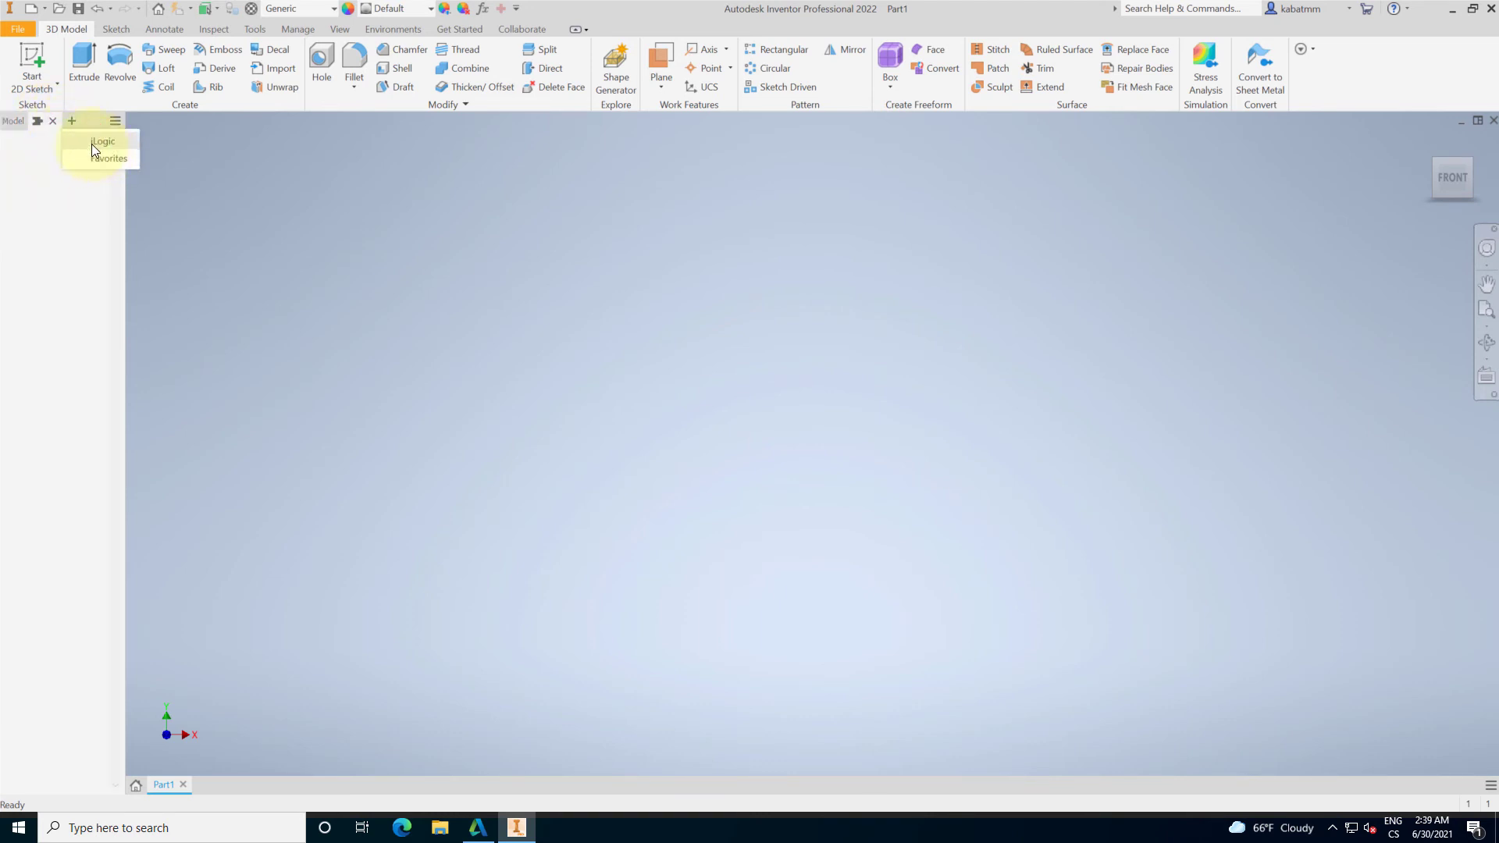
left_click(95, 141)
left_click_drag(123, 182, 268, 184)
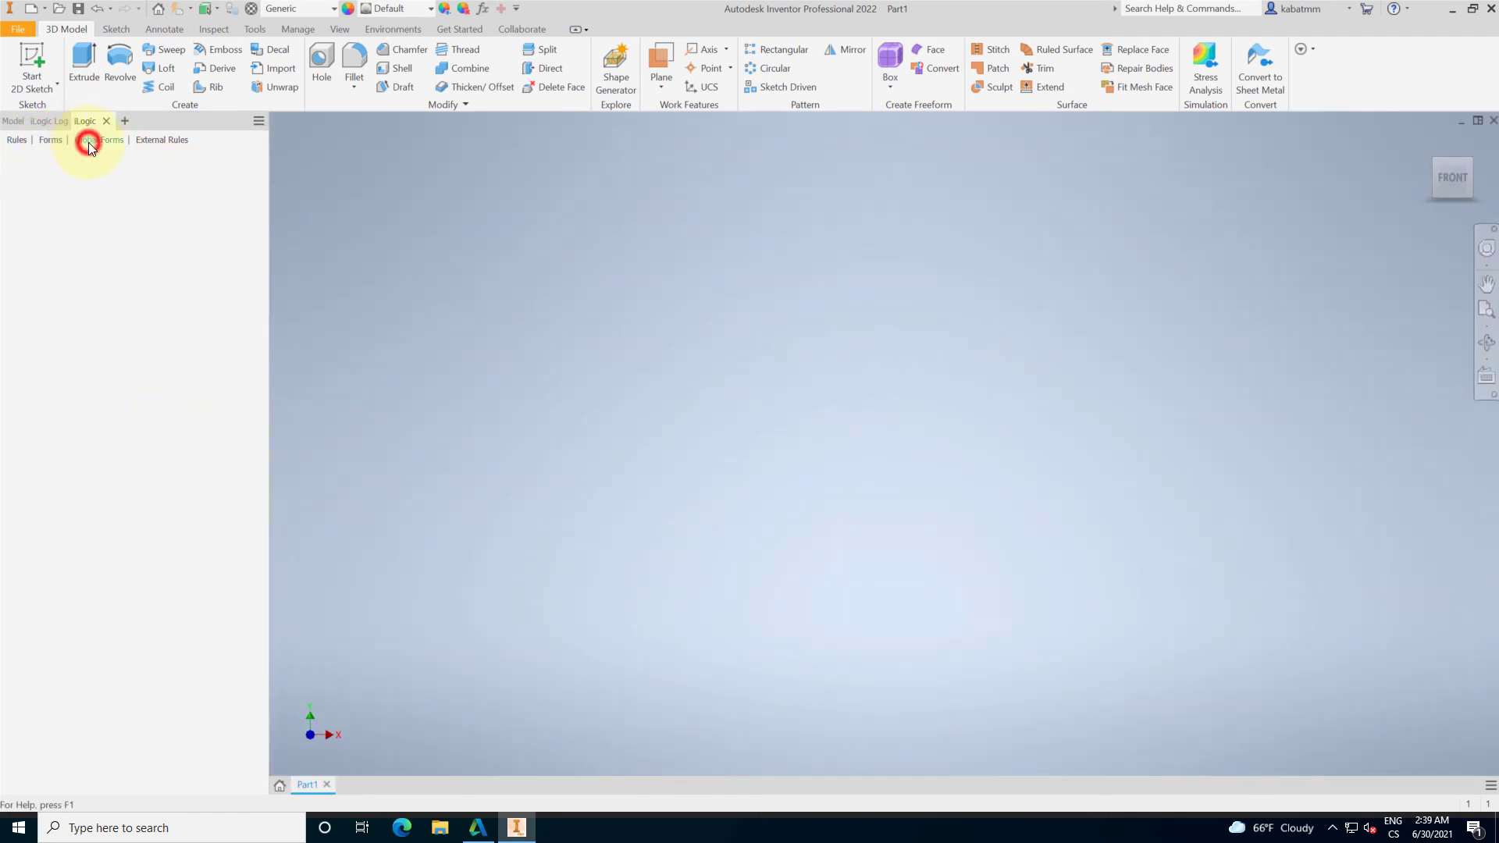
- Add a new rule to Part1 from the Rules tab, keeping the default name Rule0
left_click(157, 142)
left_click(17, 141)
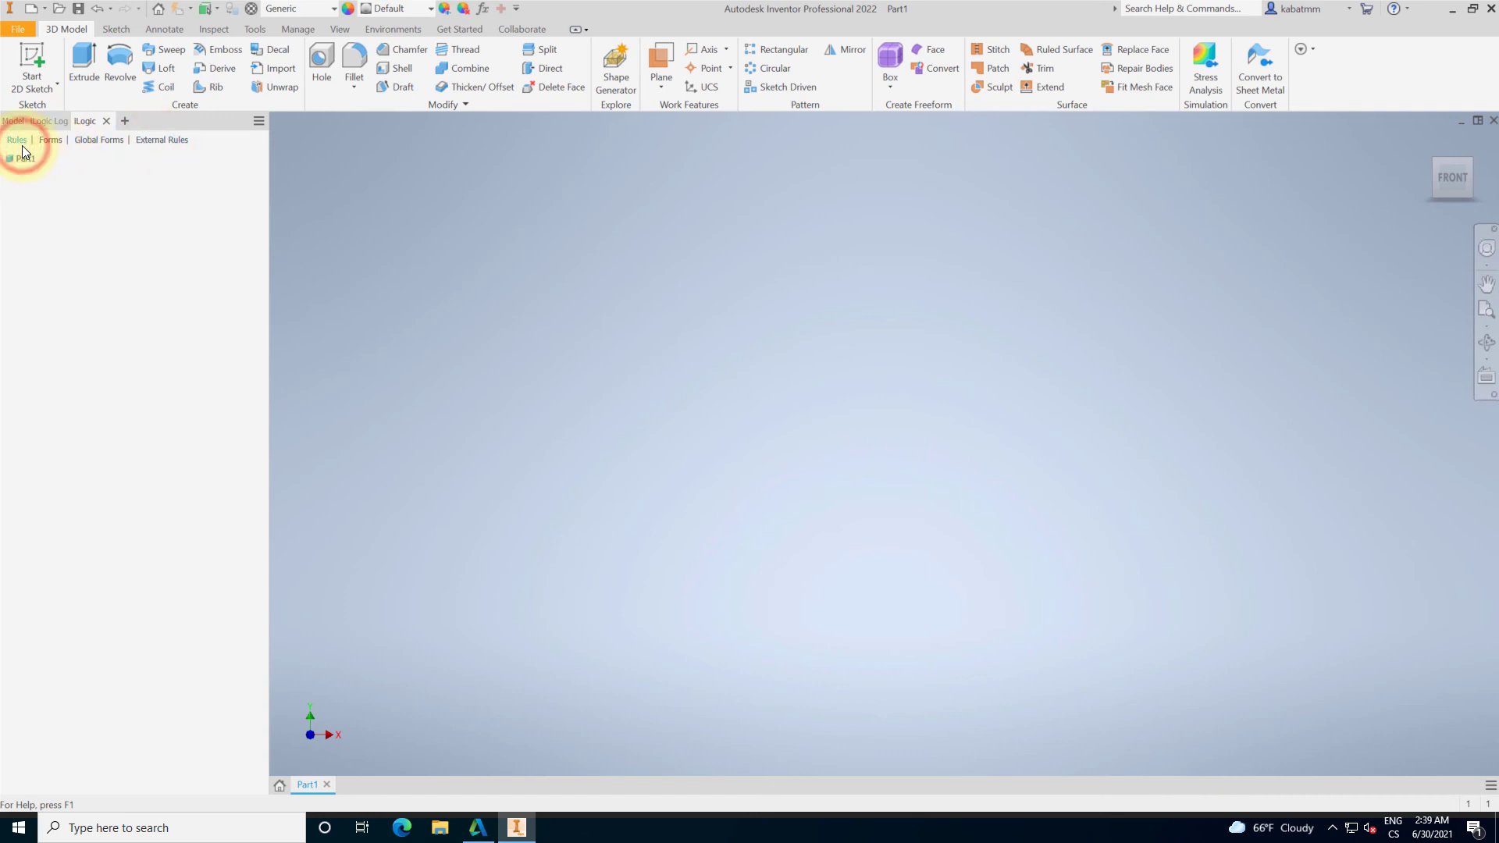
right_click(77, 185)
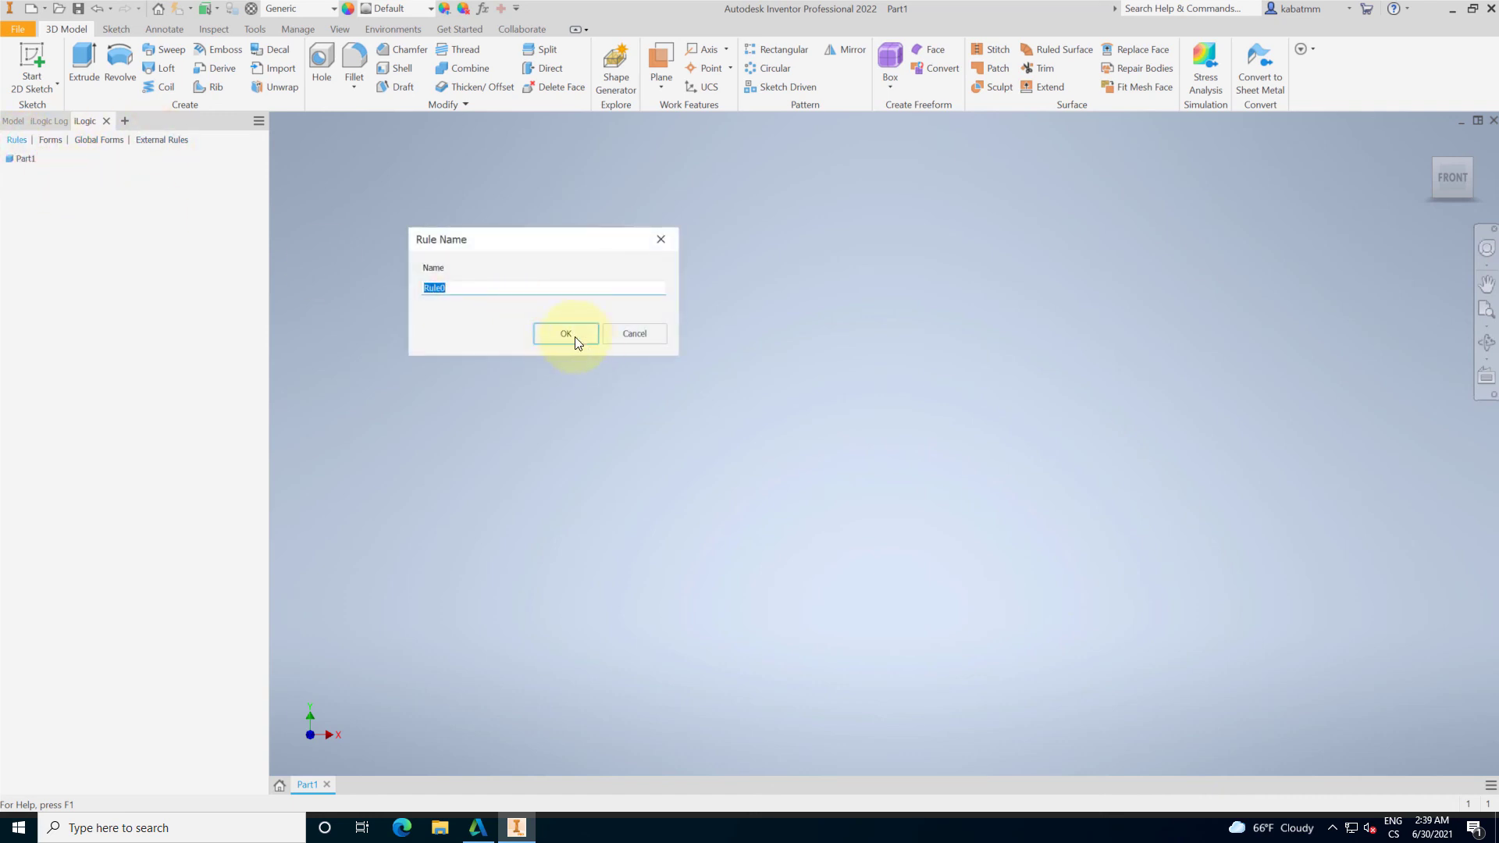
left_click(573, 334)
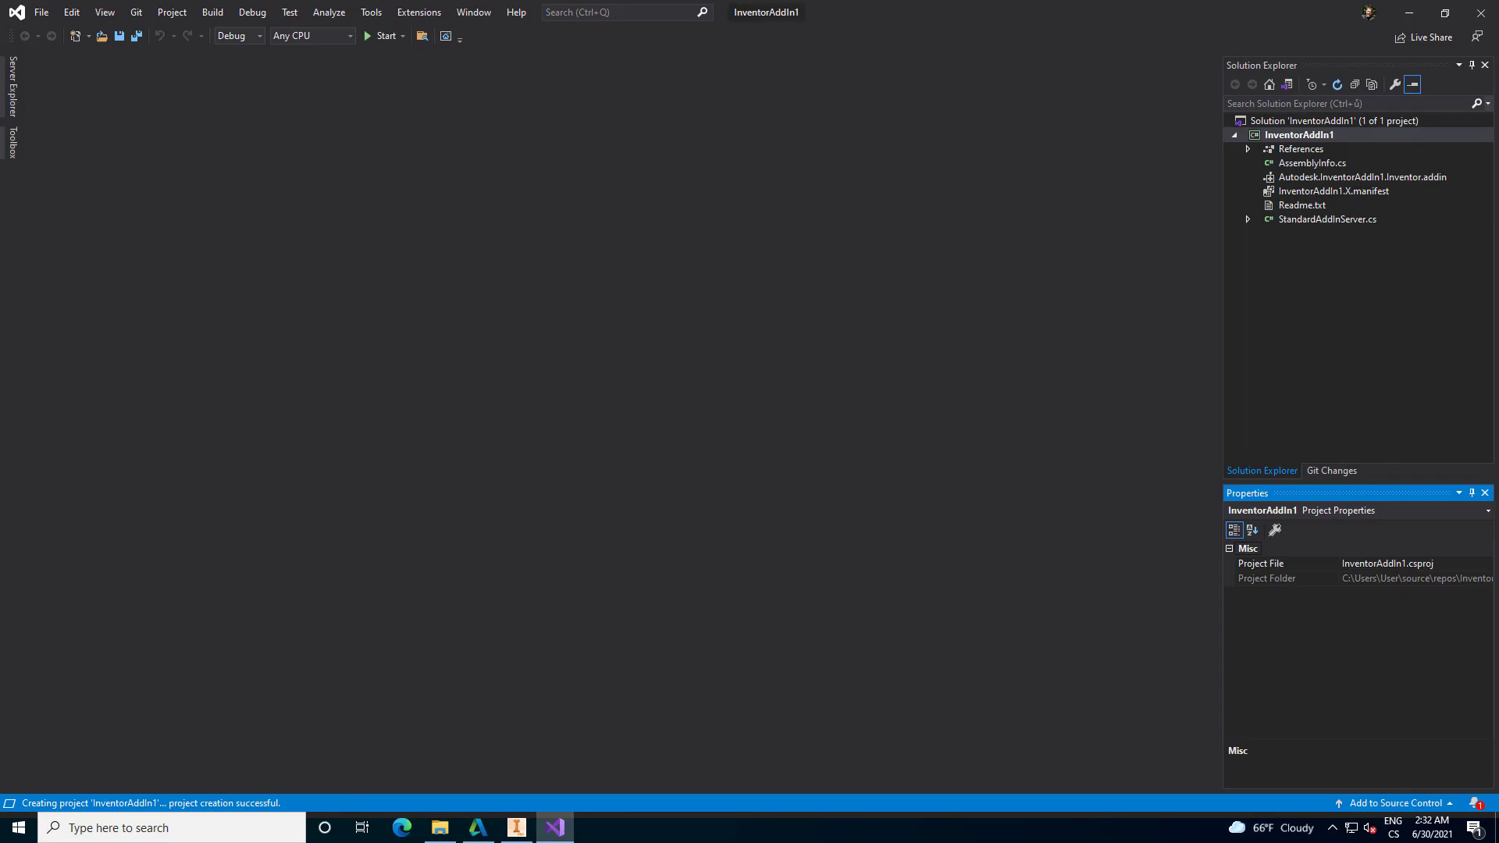
- Open StandardAddInServer.cs and expand ApplicationAddInServer Members to show Activate, Deactivate and Automation
left_click(1310, 163)
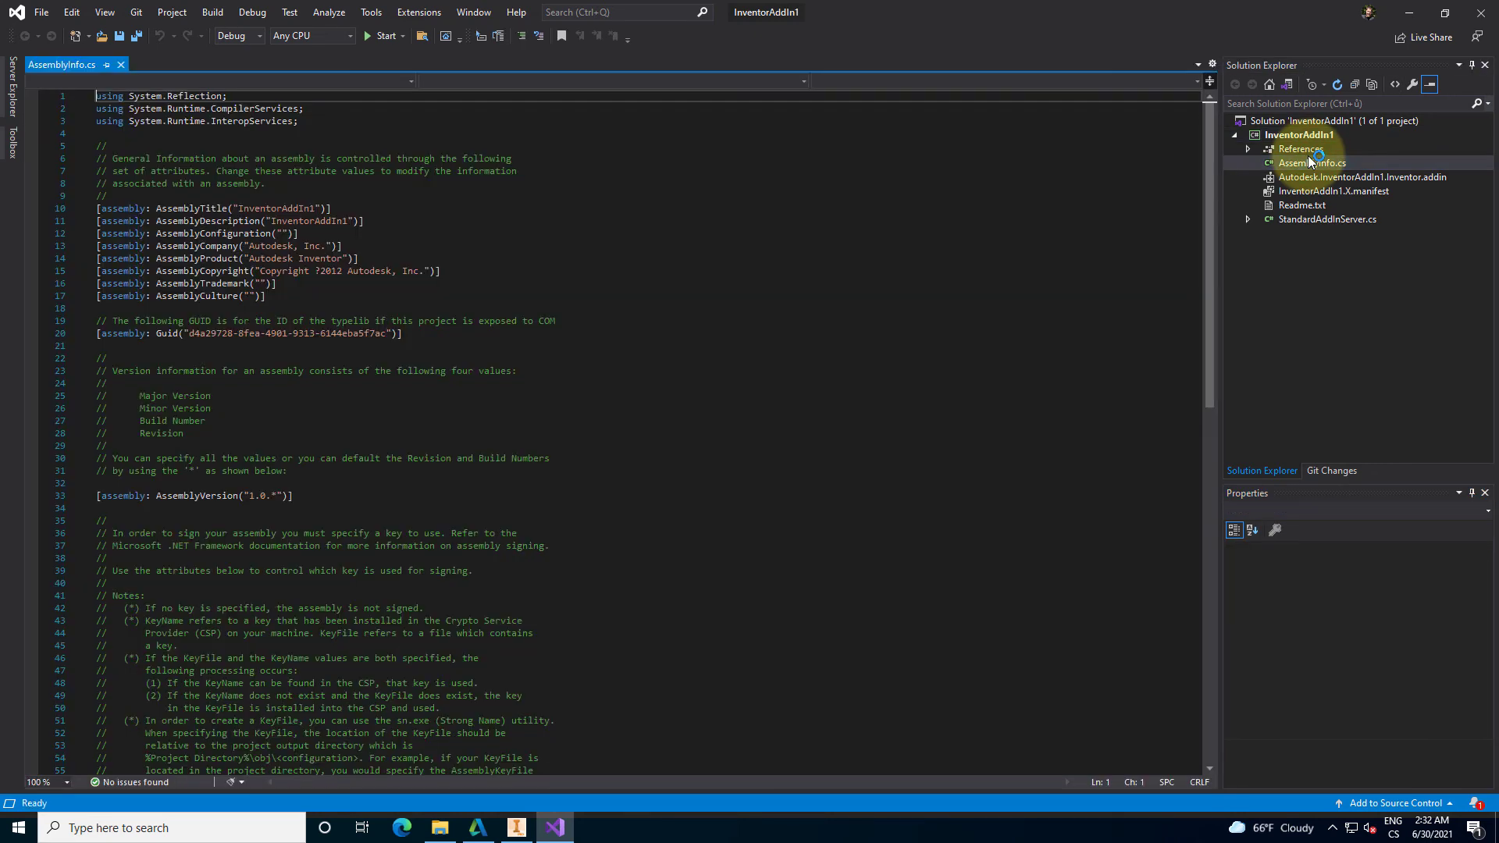
left_click(1309, 221)
double_click(1311, 220)
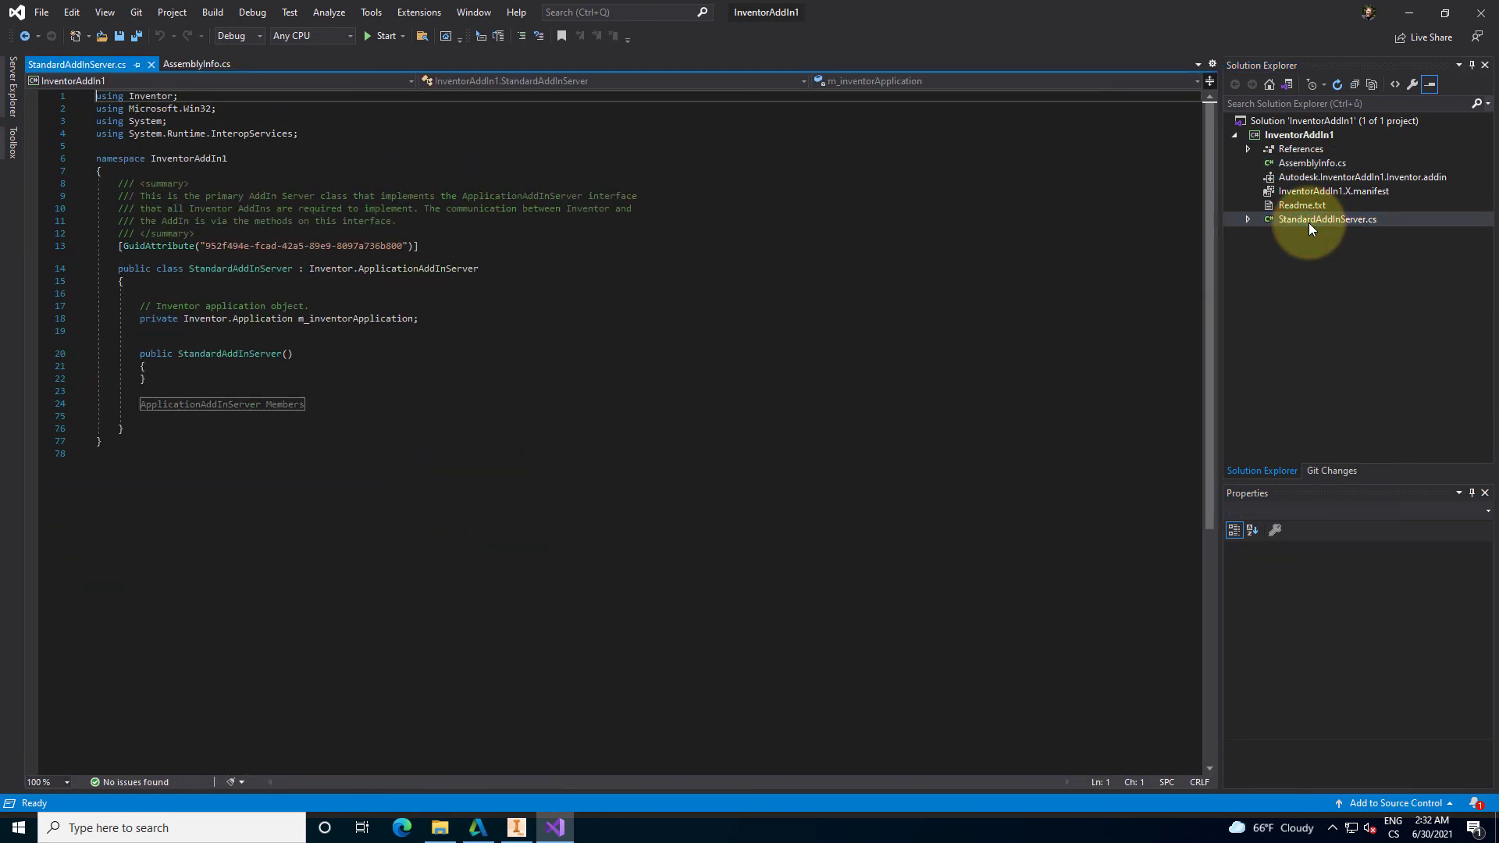
left_click(91, 404)
scroll(152, 412, "down", 7)
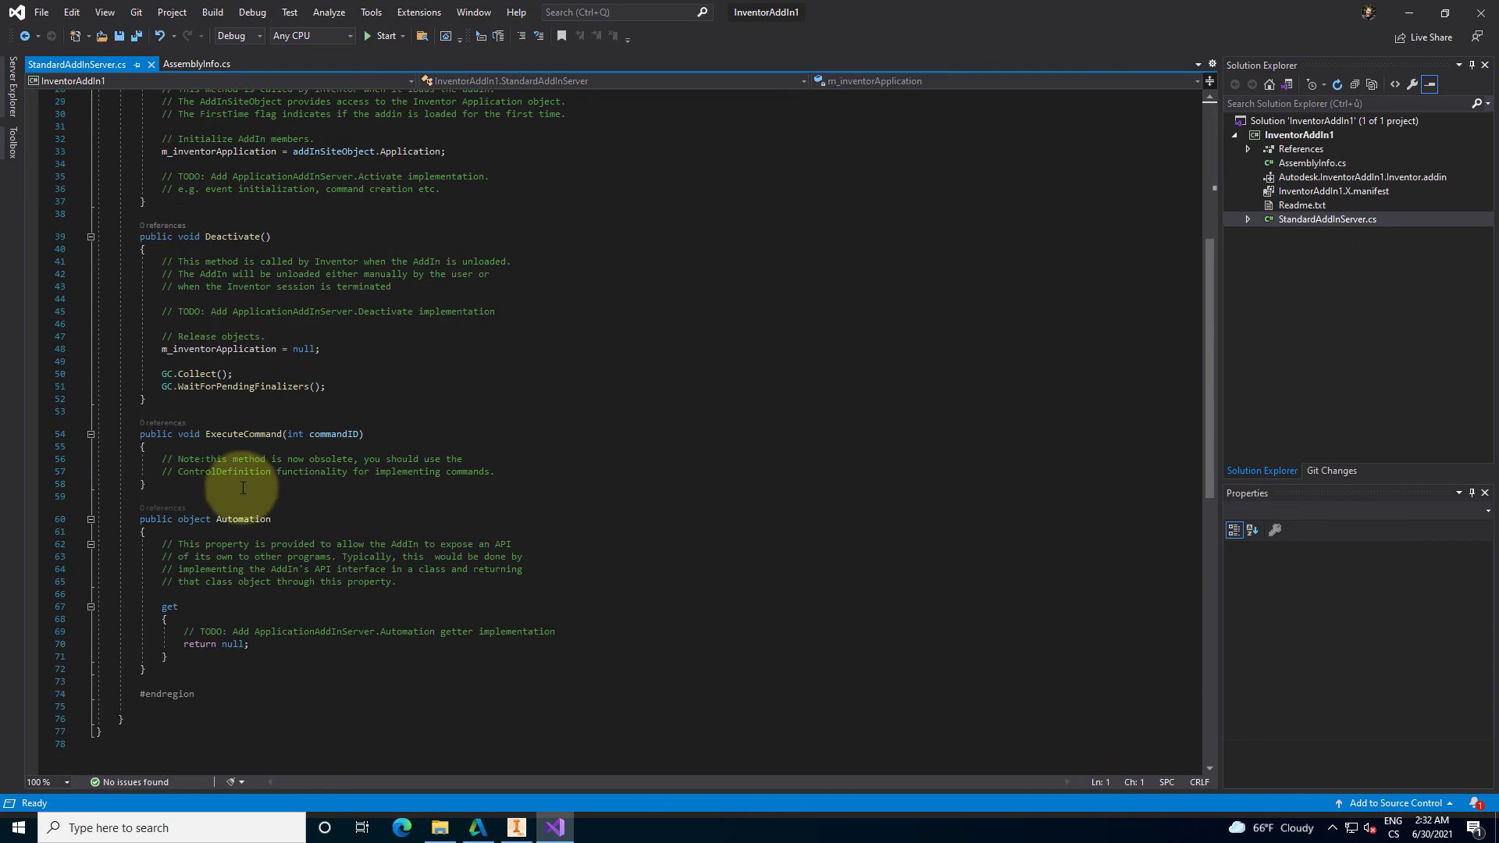
scroll(251, 488, "up", 8)
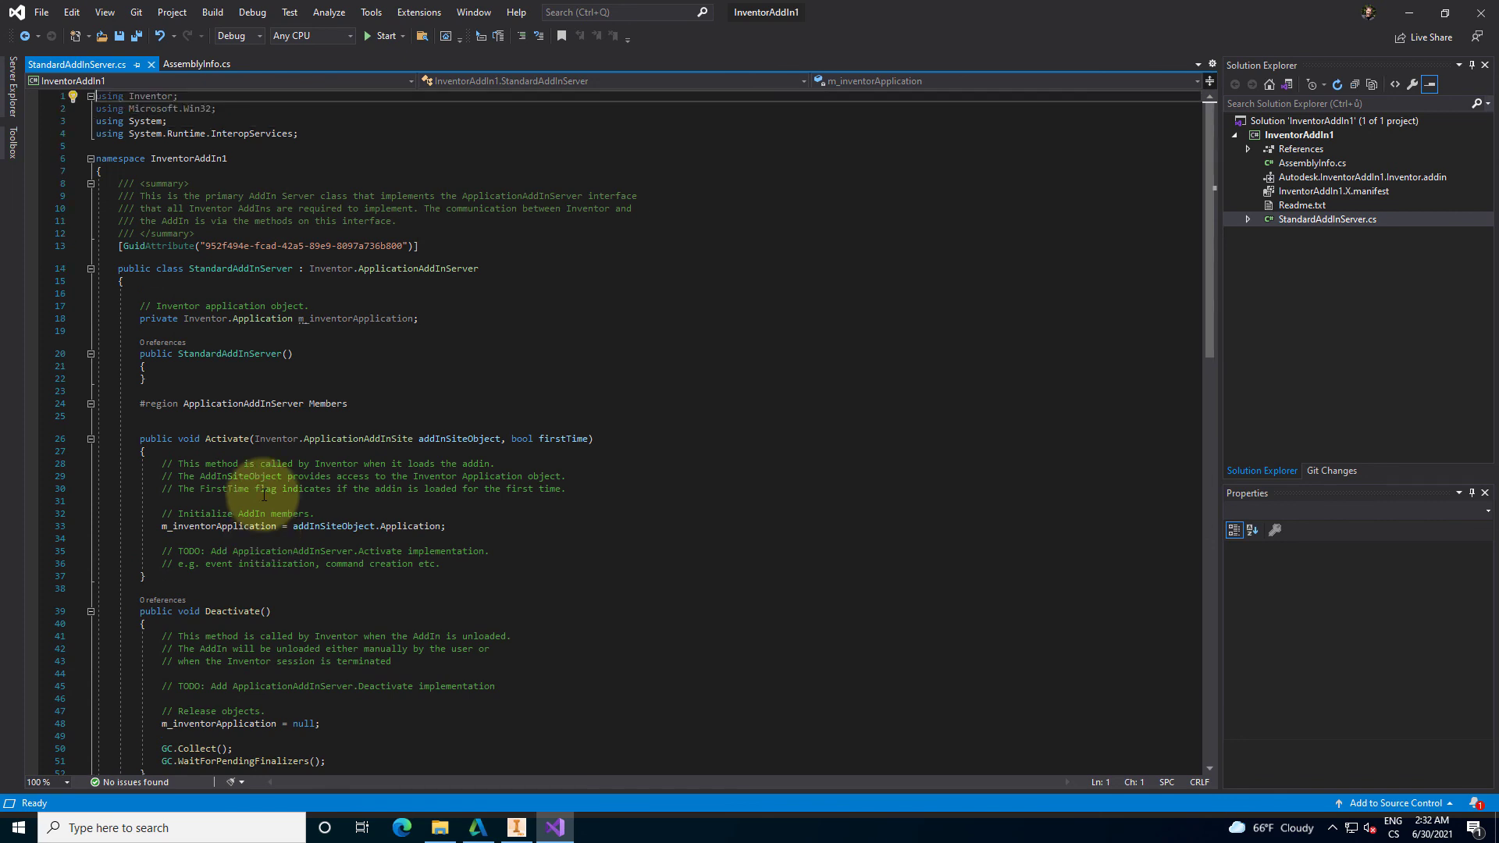